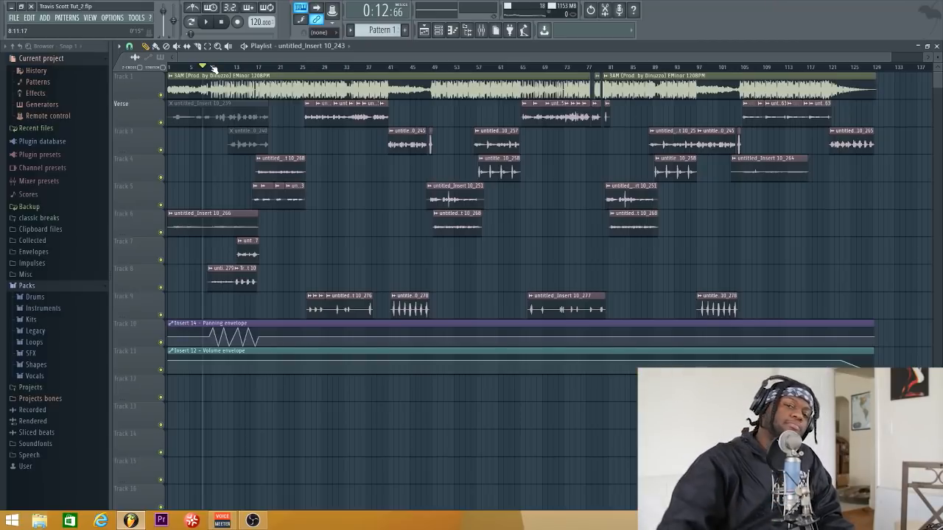
Audition the song's intro from about bar 8, and the verse from about bar 64
key("space")
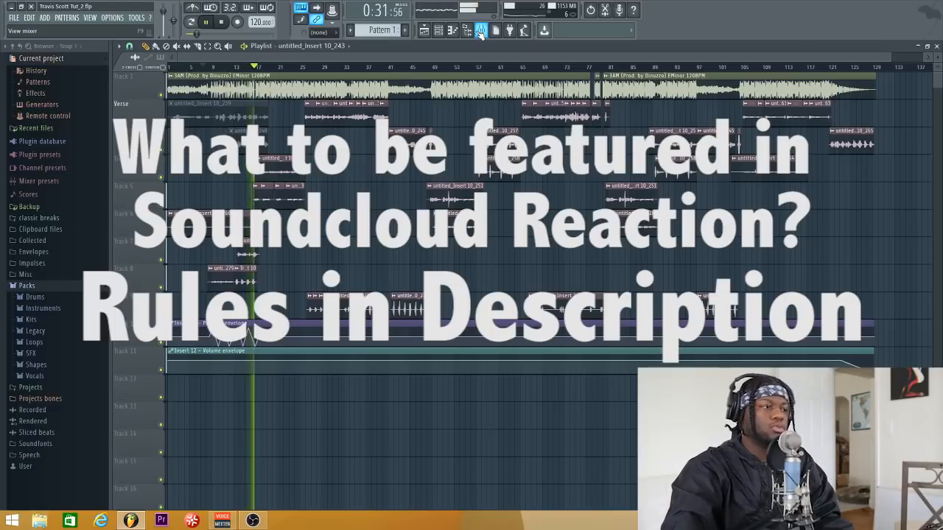
key("space")
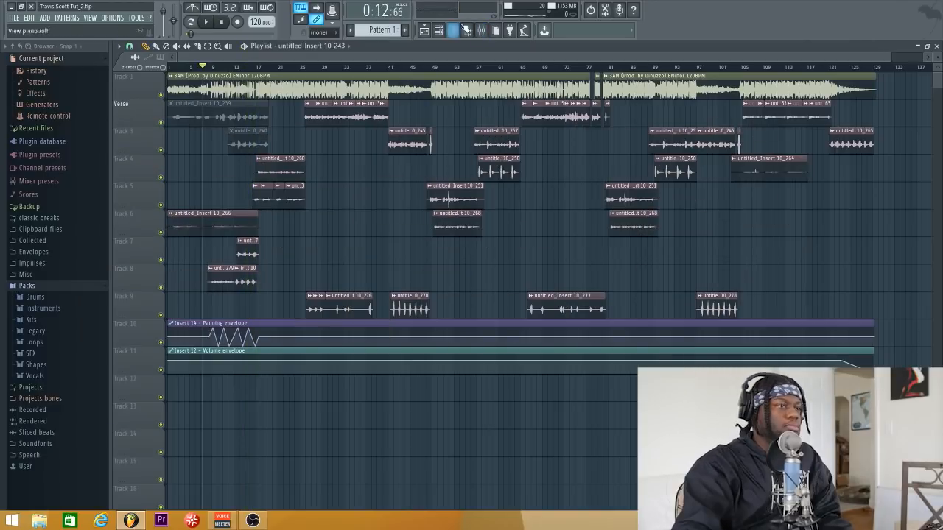
left_click(480, 30)
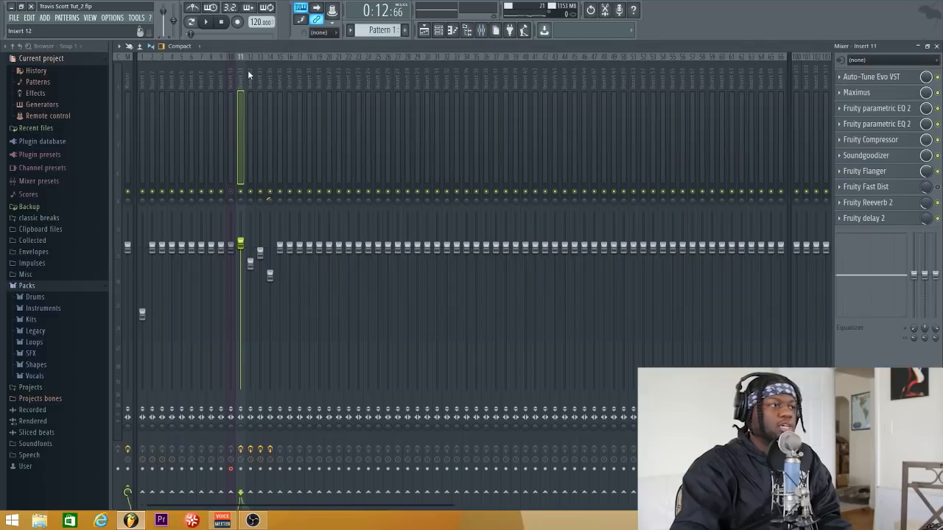
left_click(937, 46)
left_click(521, 68)
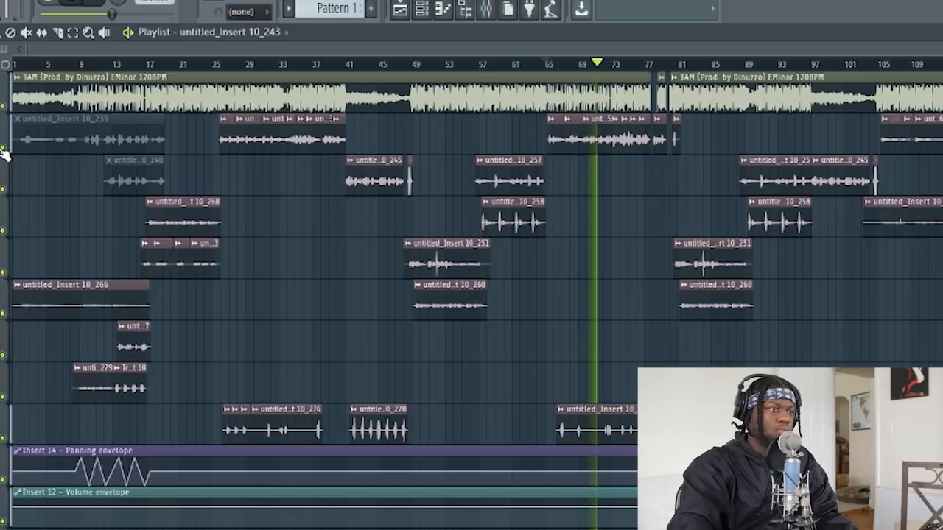
key("space")
Review the Auto-Tune Evo pitch correction settings on mixer Insert 11
left_click(485, 8)
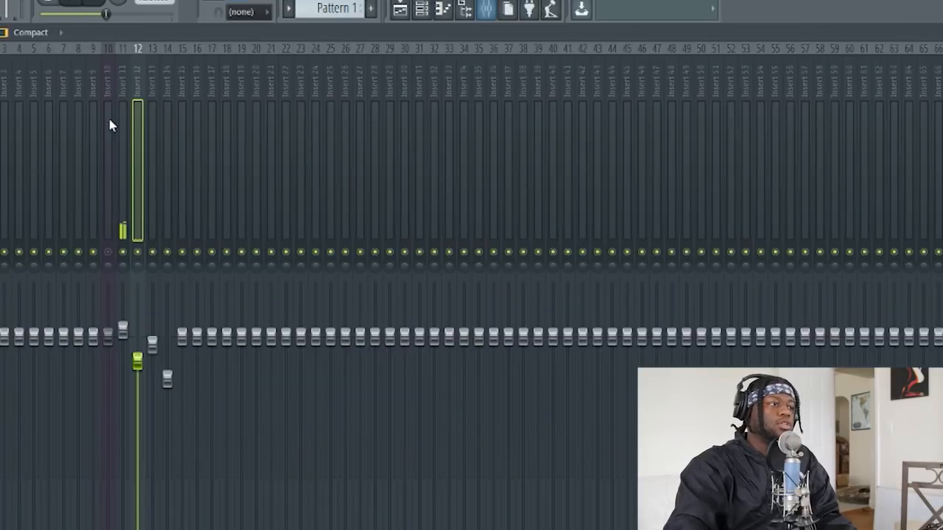
left_click(128, 73)
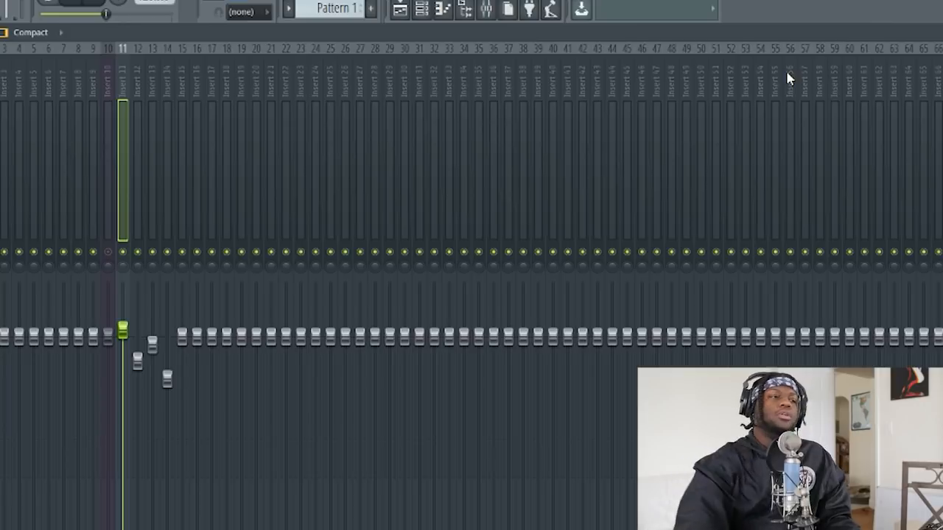
left_click(939, 83)
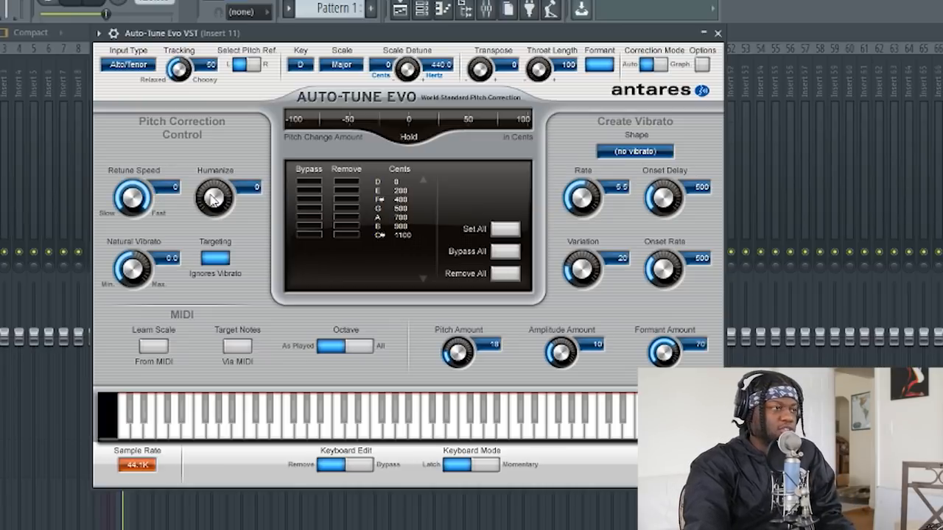
left_click(719, 34)
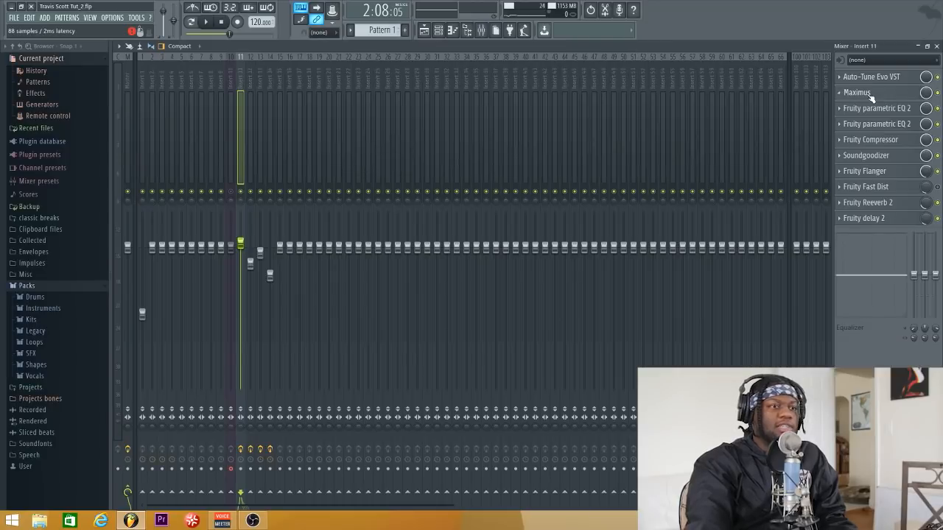
Load the De-esser narrow band preset in Maximus on Insert 11
left_click(856, 93)
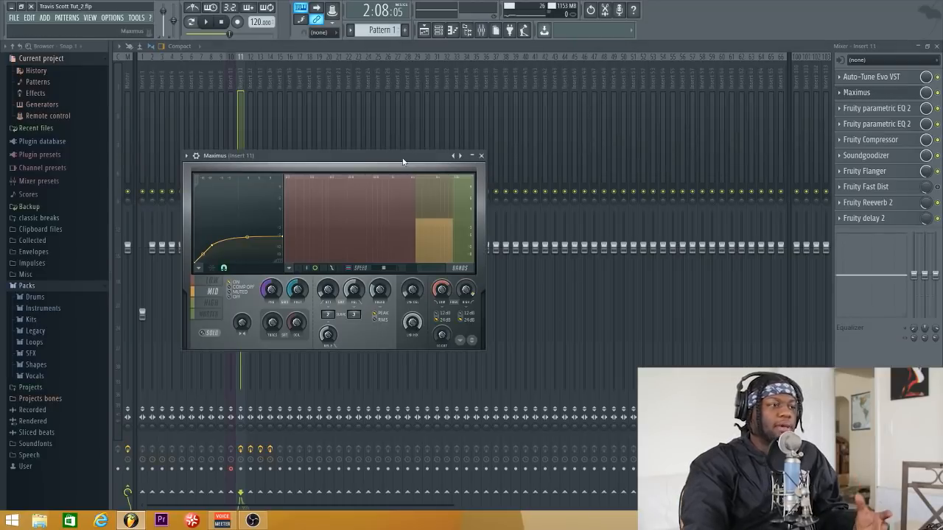
left_click(192, 157)
mouse_move(213, 185)
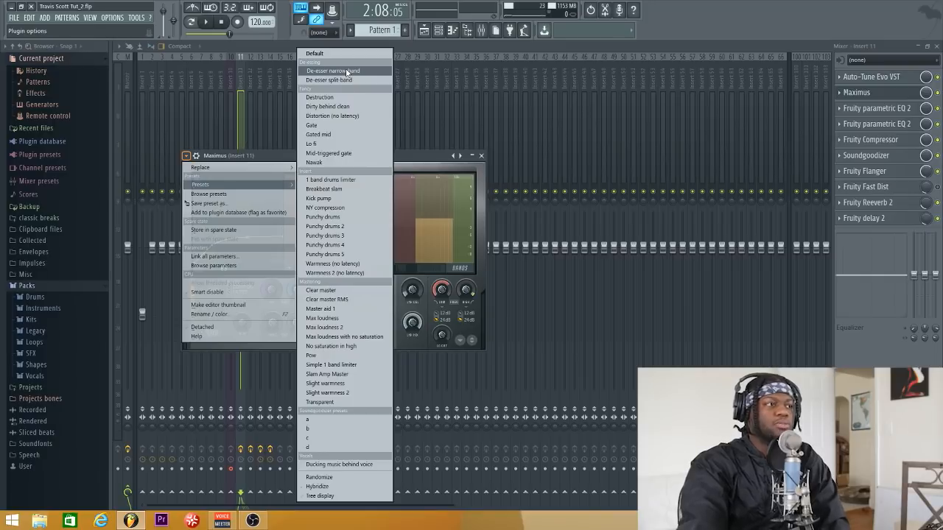
left_click(346, 72)
left_click(481, 155)
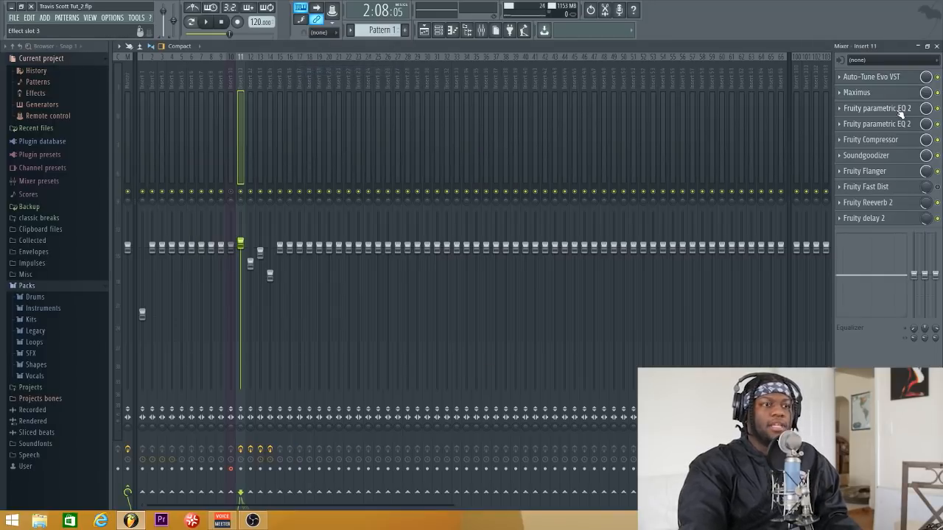
Review the band curves of both Fruity parametric EQ 2 effects on Insert 11
left_click(900, 113)
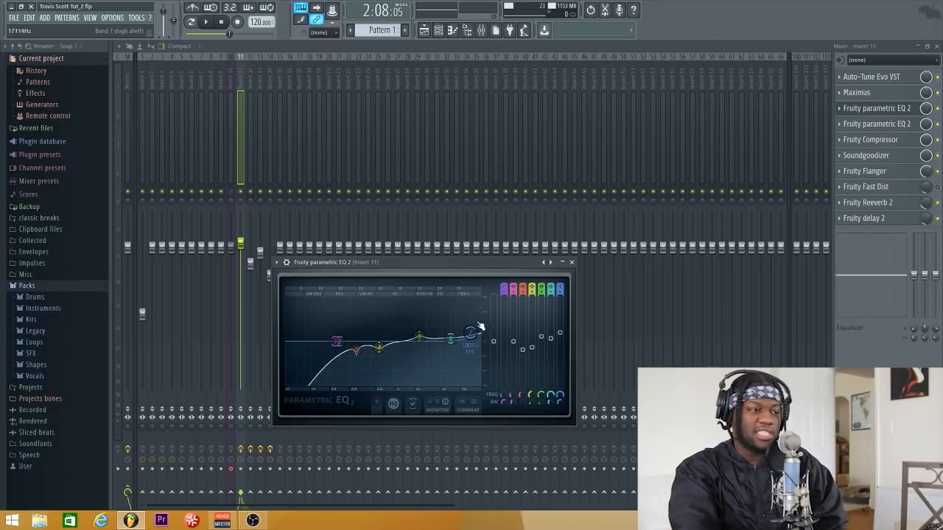
left_click(572, 263)
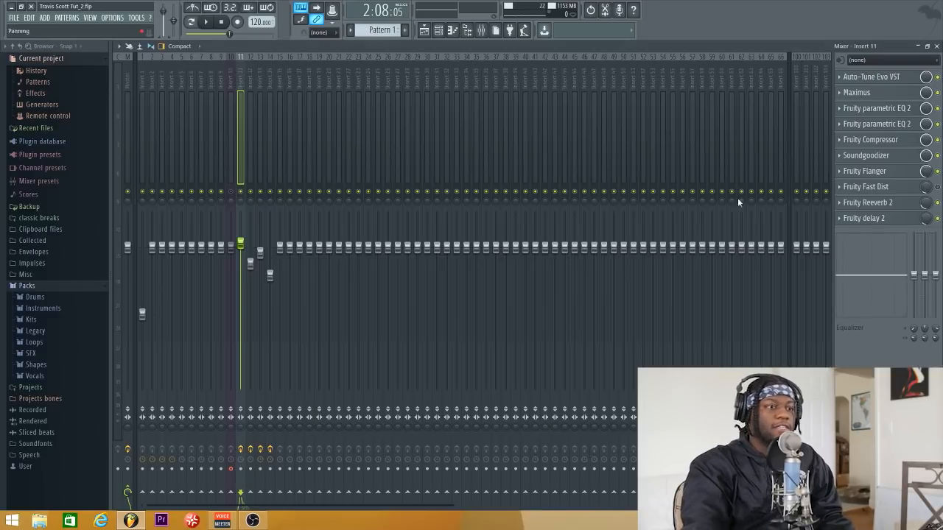
left_click(878, 125)
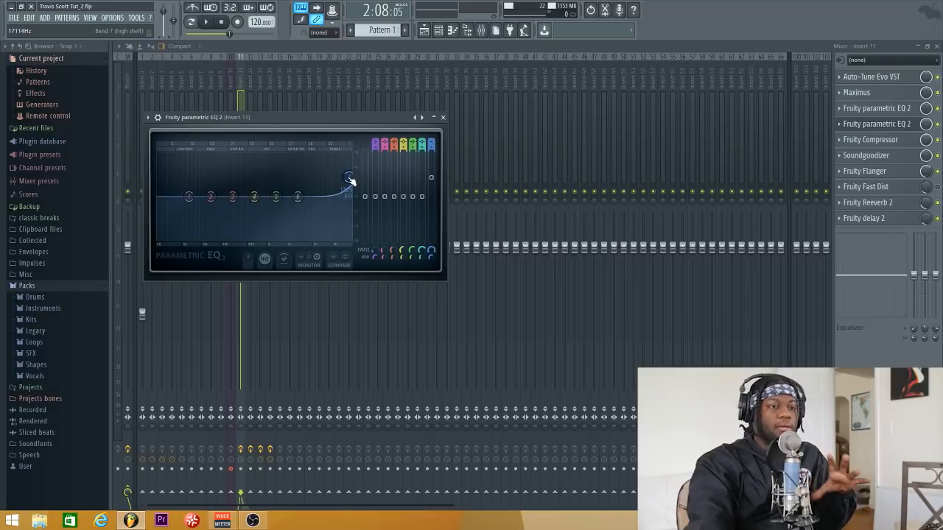
left_click(443, 117)
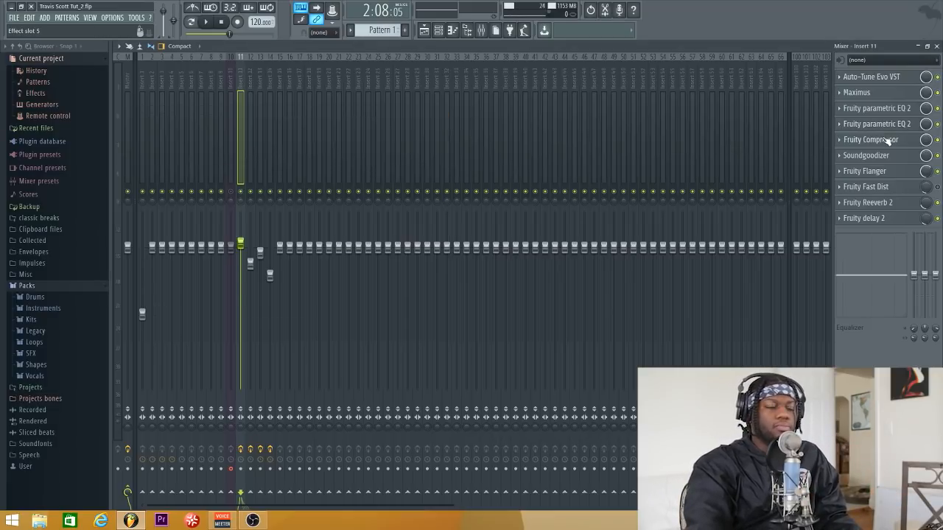
Review the Fruity Compressor and Soundgoodizer settings on Insert 11
left_click(887, 140)
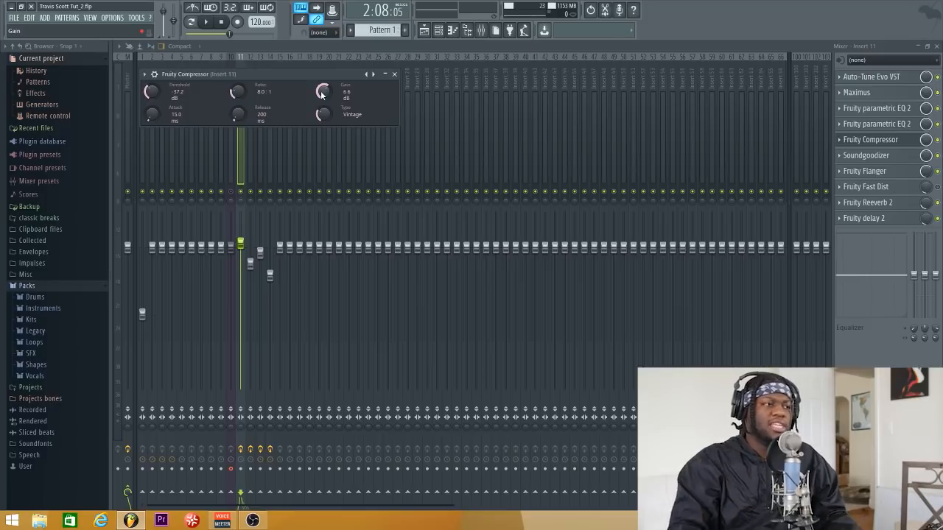
left_click(395, 76)
left_click(866, 156)
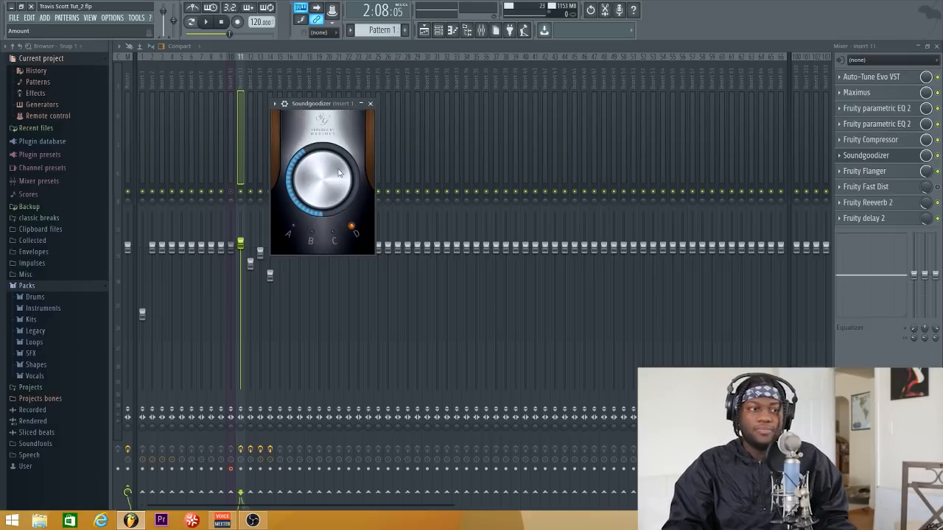
left_click(937, 47)
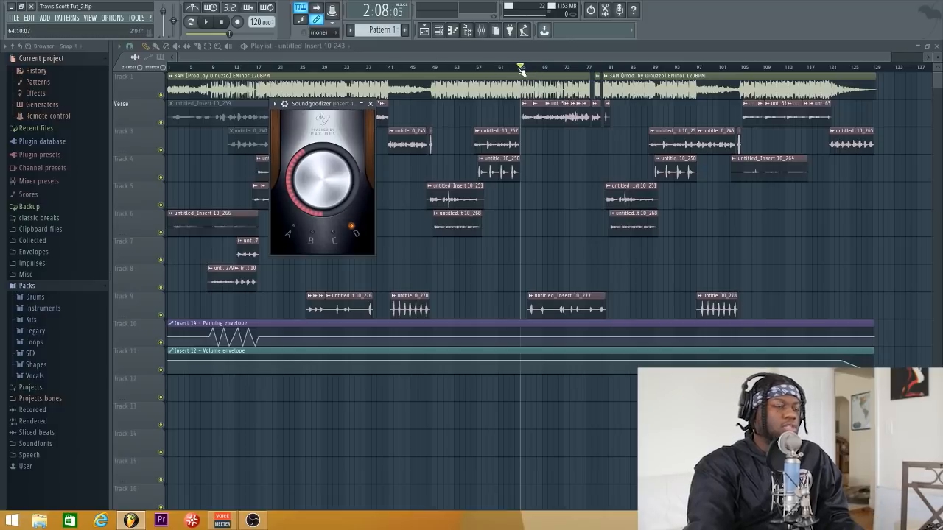
left_click(482, 31)
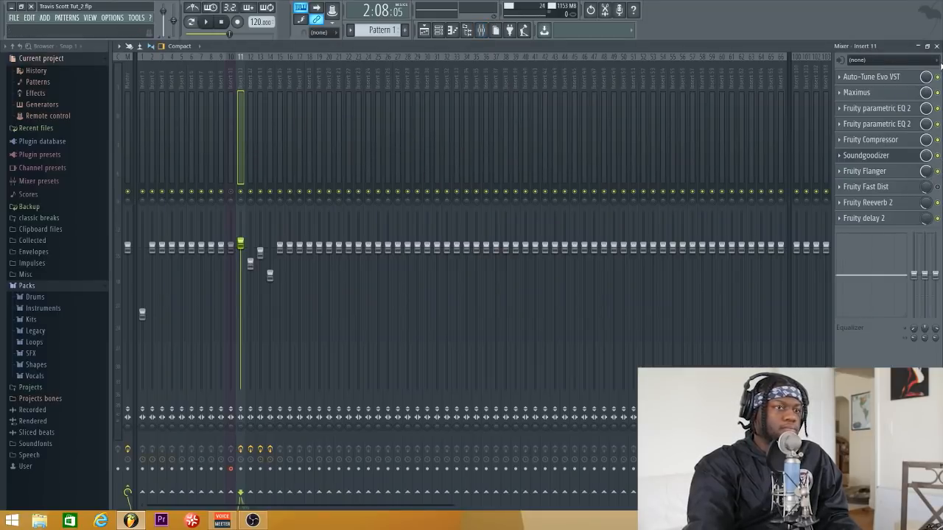
Mute the beat on Track 1 of the playlist and audition the vocals with the mixer open
key("space")
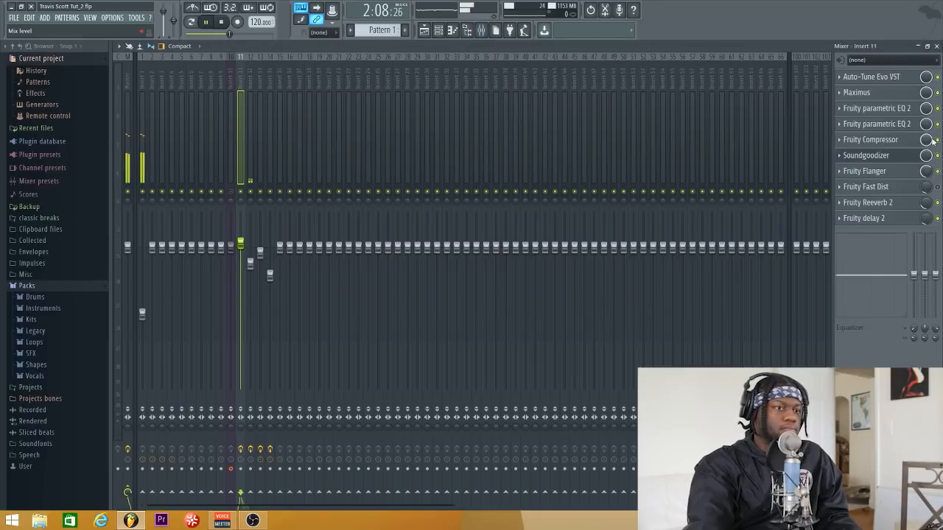
left_click(936, 46)
left_click(161, 95)
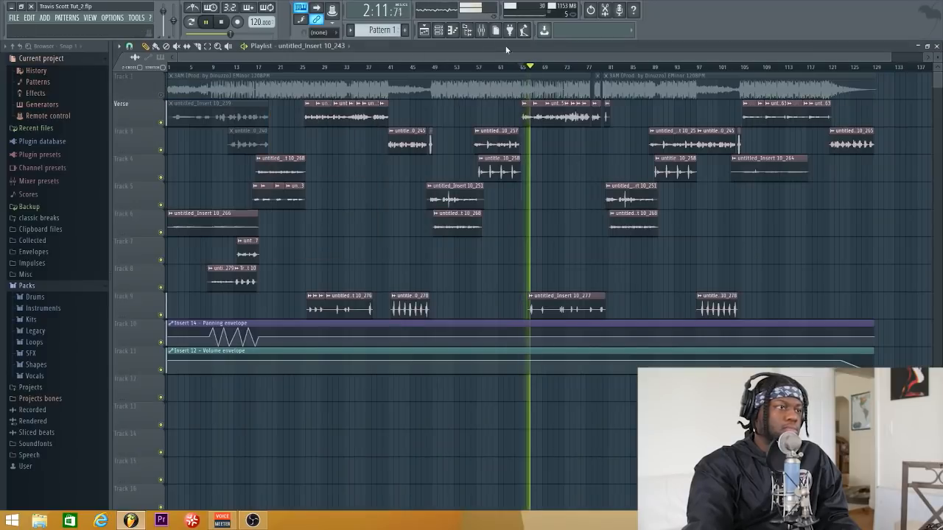
left_click(481, 30)
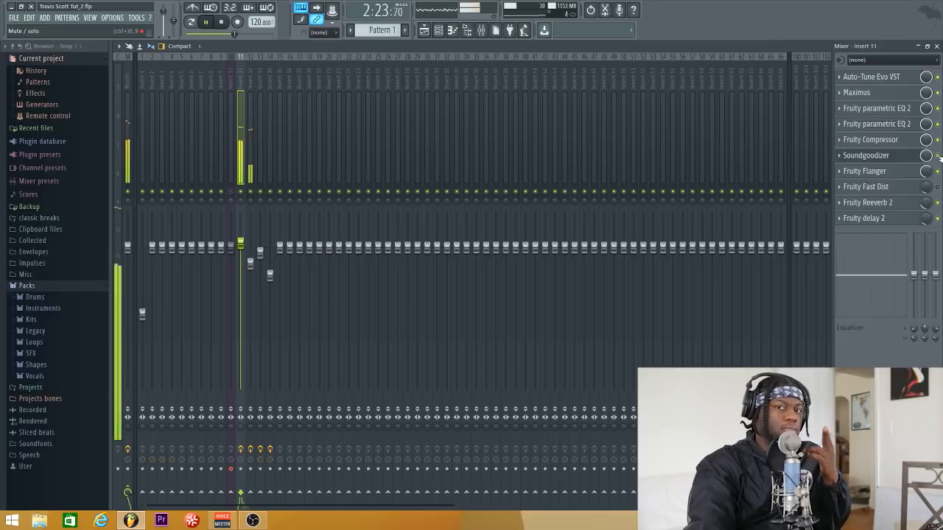
key("space")
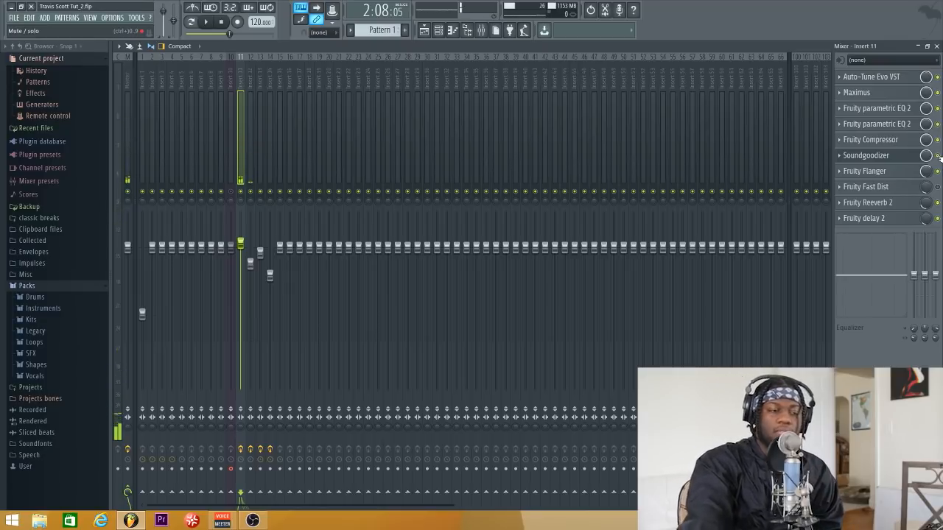
Try a lower Soundgoodizer amount on Insert 11 while the vocals play, and turn it back up to compare
left_click(869, 155)
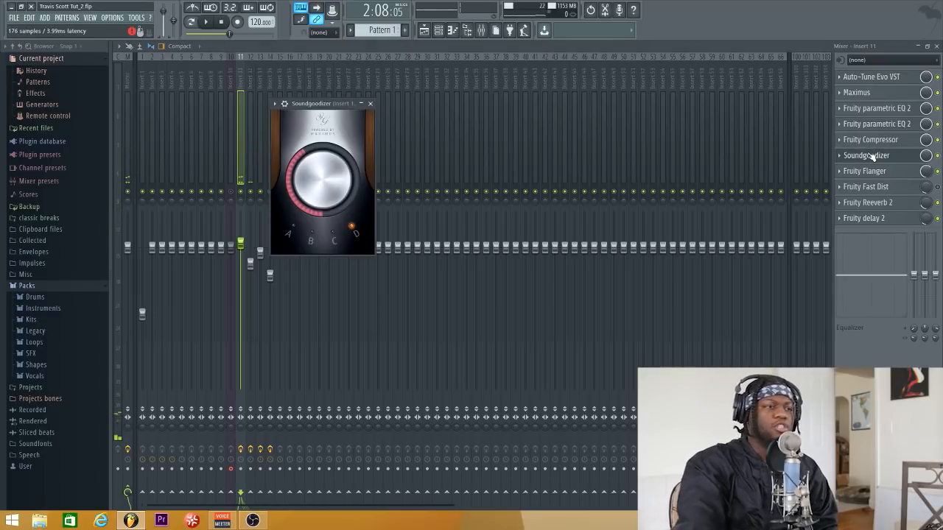
left_click(318, 233)
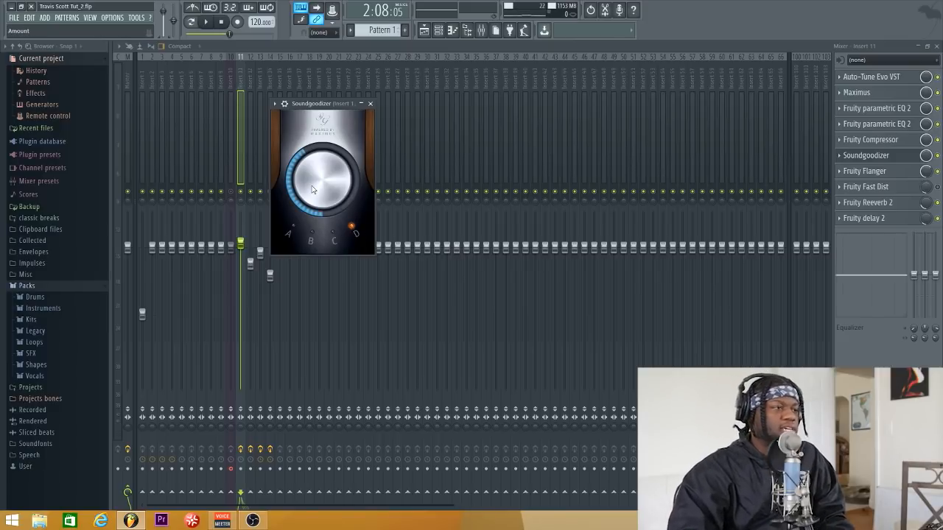
mouse_move(323, 180)
left_mouse_down()
mouse_move(322, 159)
mouse_move(323, 173)
left_mouse_up()
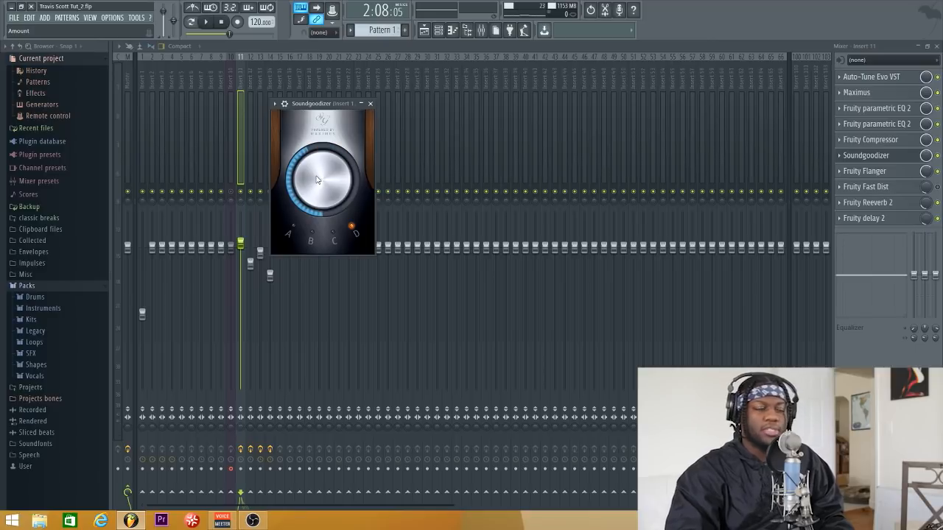
key("space")
mouse_move(322, 180)
left_mouse_down()
mouse_move(322, 140)
mouse_move(323, 177)
left_mouse_up()
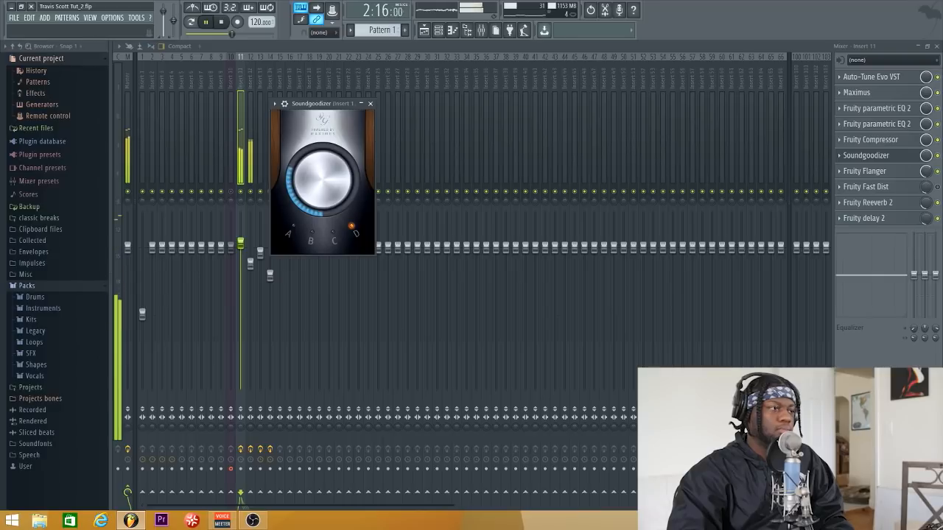
left_click_drag(323, 177, 323, 155)
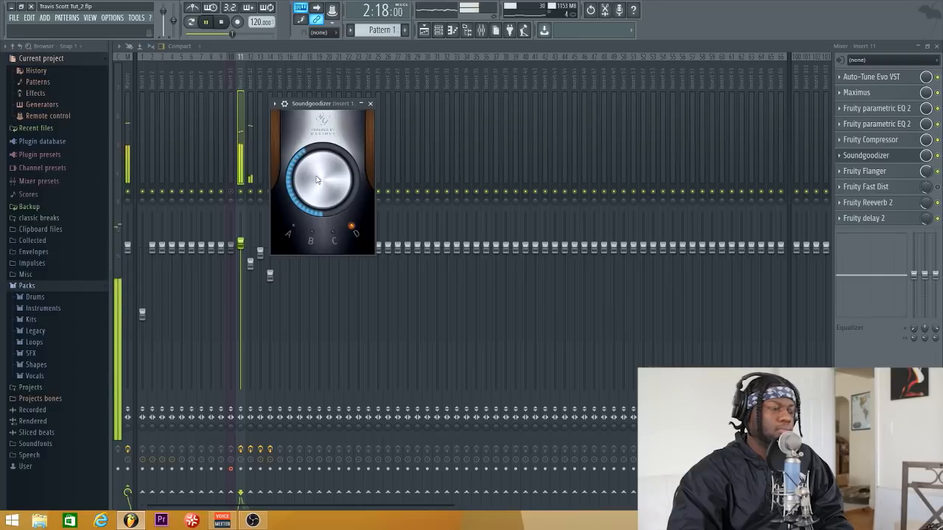
key("space")
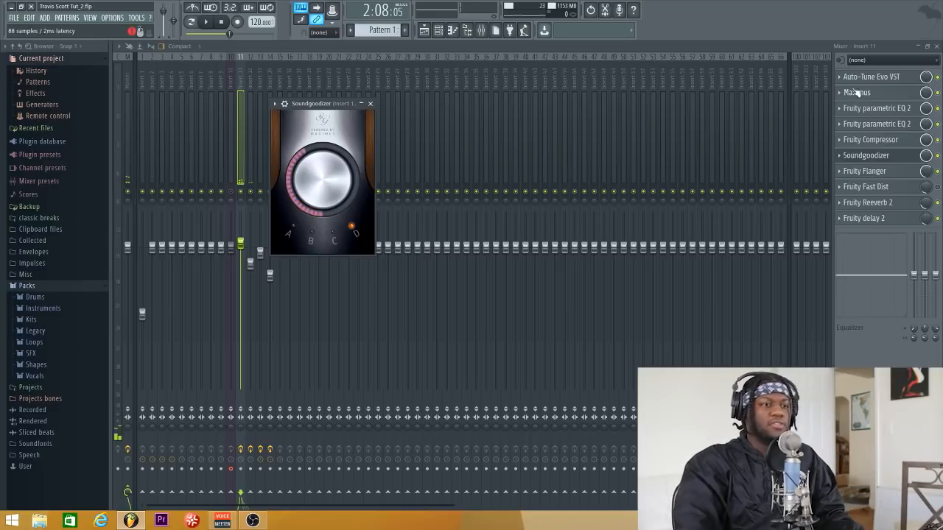
left_click(369, 103)
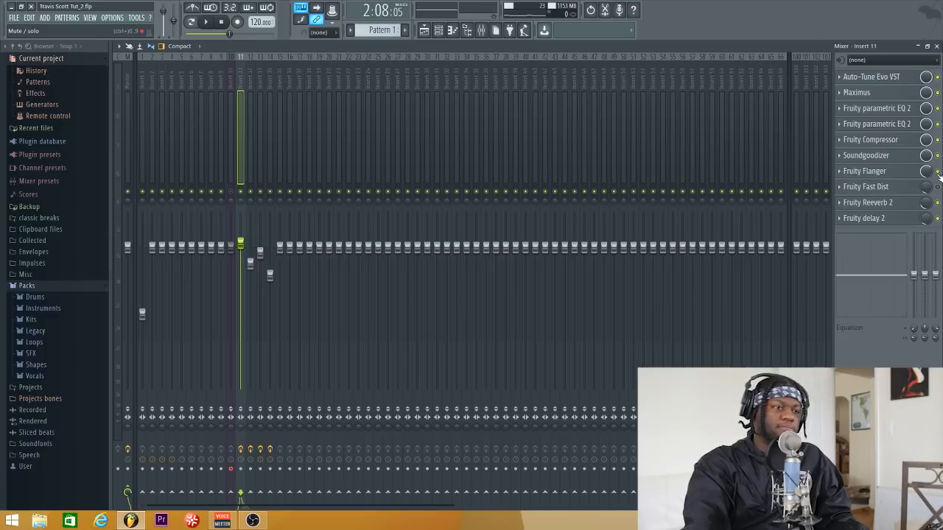
Audition the vocals through the Insert 11 chain and review the Fruity Flanger's settings
key("space")
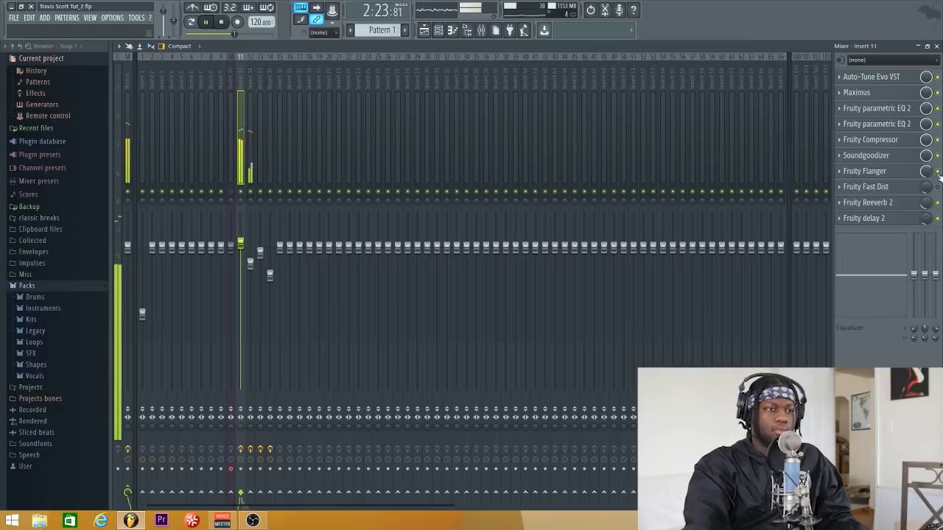
key("space")
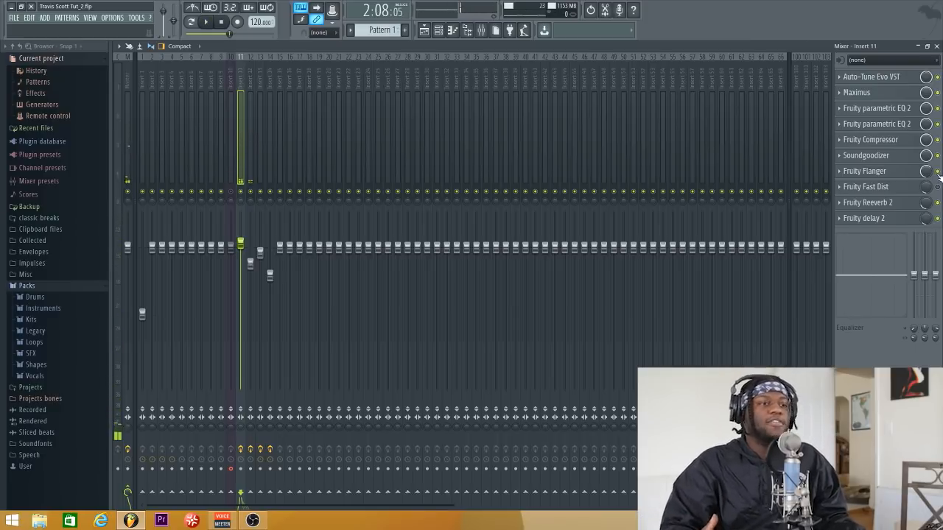
left_click(876, 173)
left_click_drag(388, 46, 404, 87)
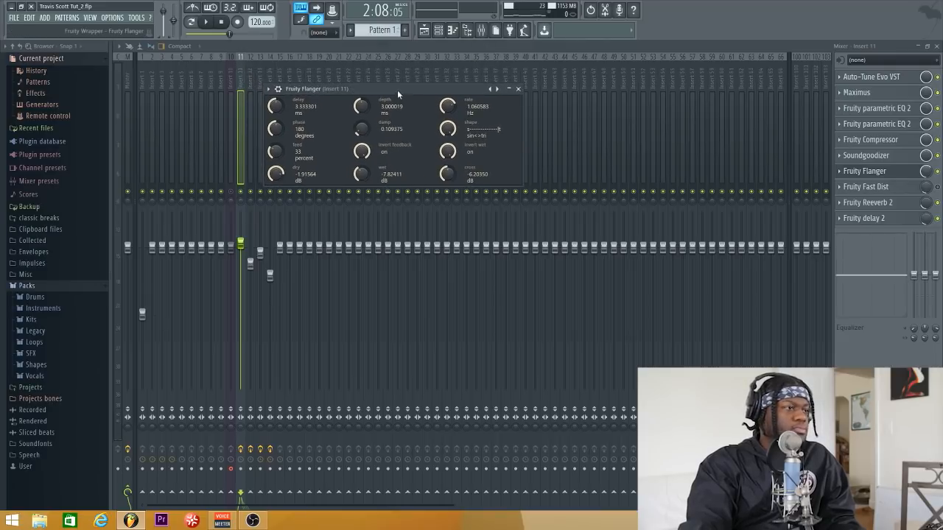
left_click(497, 89)
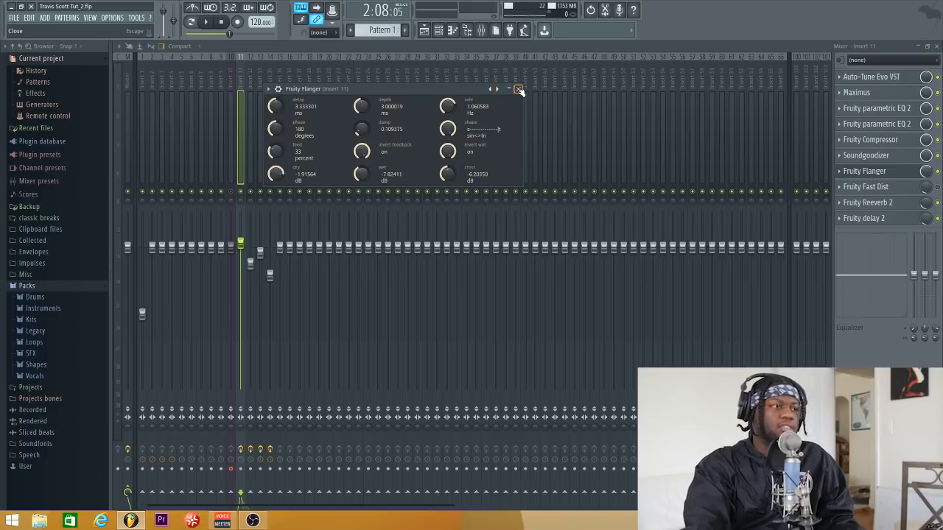
left_click(519, 89)
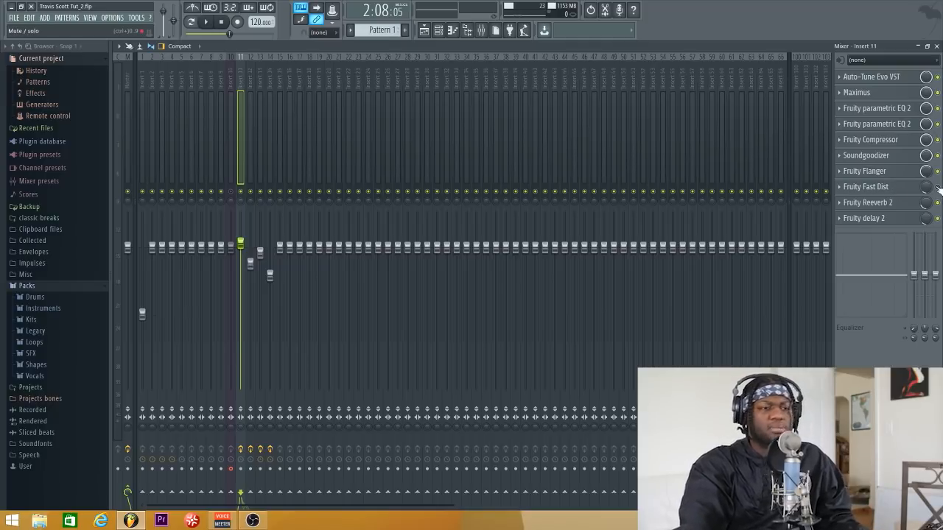
Open Fruity Fast Dist on Insert 11 and browse its preset list
left_click(865, 186)
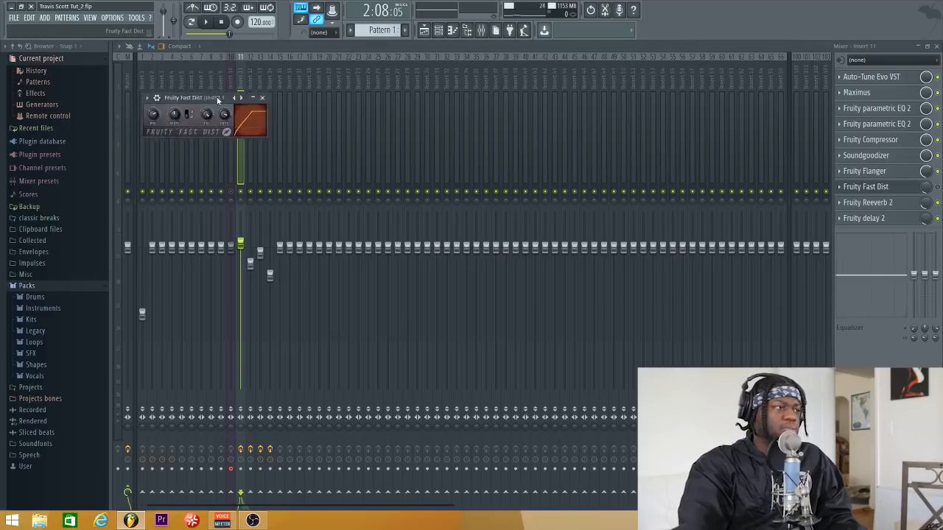
left_click_drag(204, 91, 537, 125)
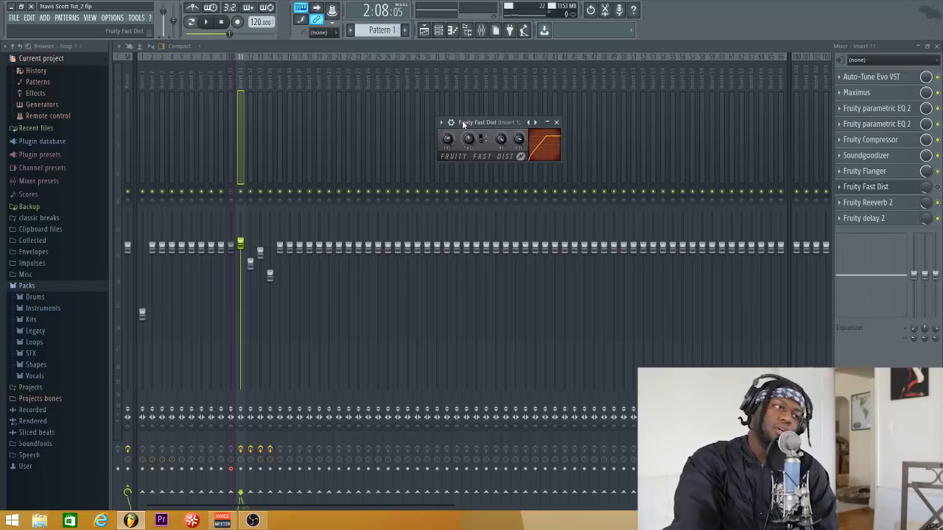
left_click(535, 122)
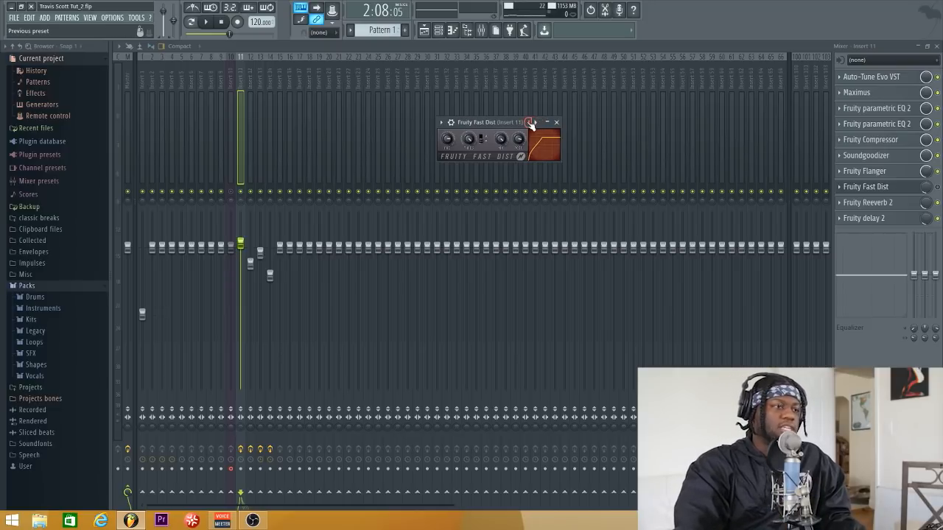
left_click(440, 122)
mouse_move(457, 151)
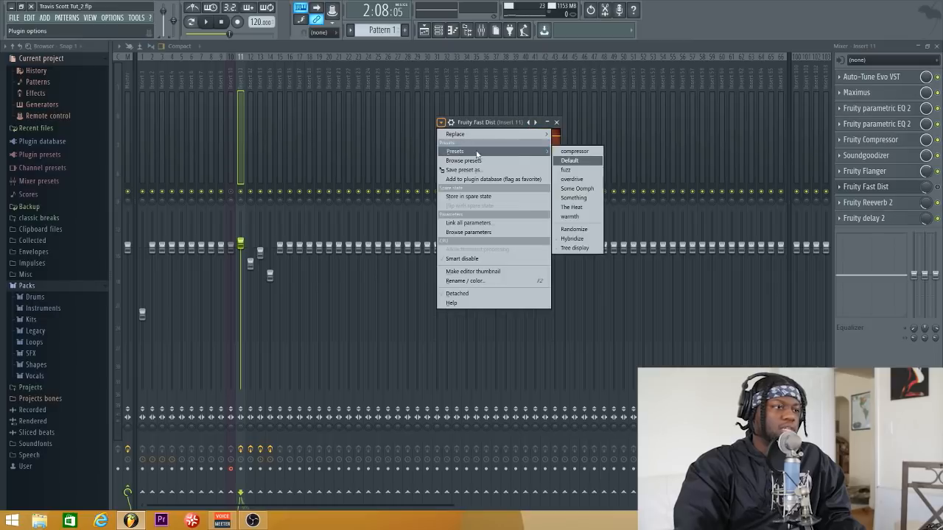
left_click(595, 211)
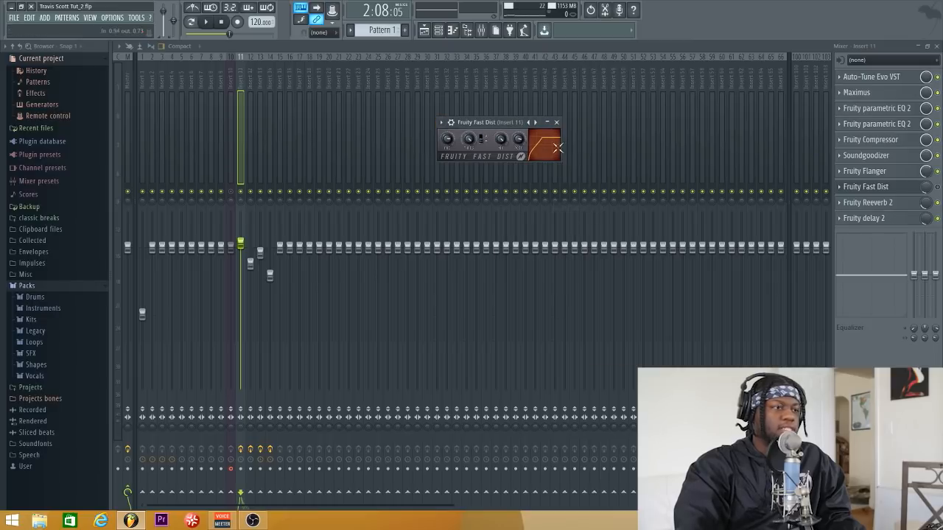
left_click(536, 122)
left_click(530, 122)
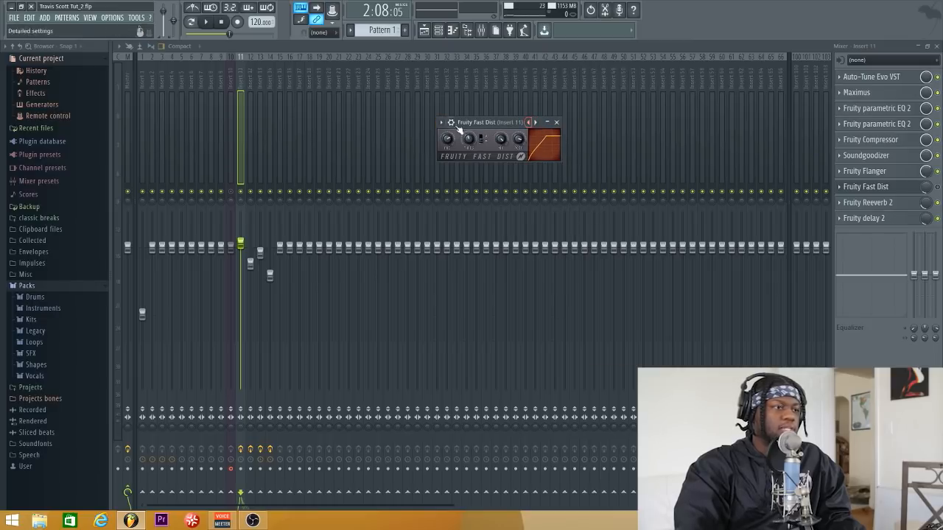
left_click(440, 122)
mouse_move(472, 153)
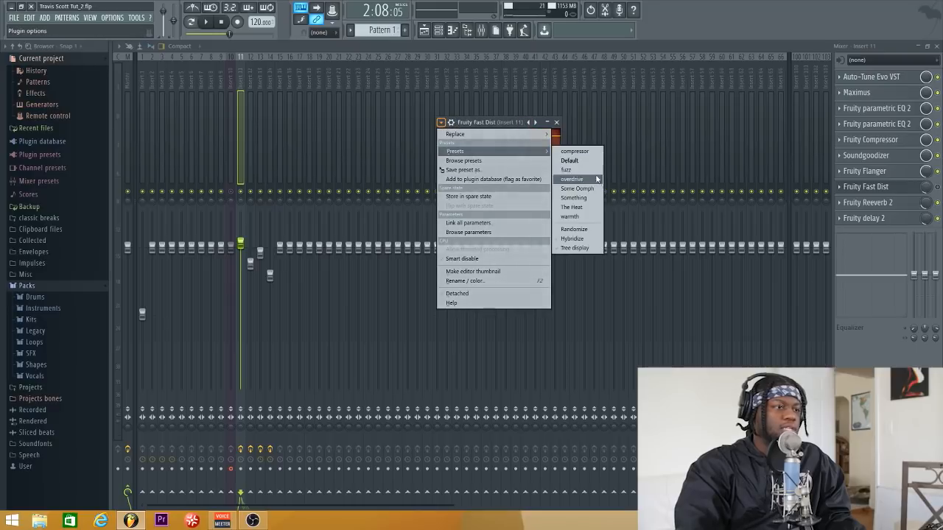
left_click(591, 199)
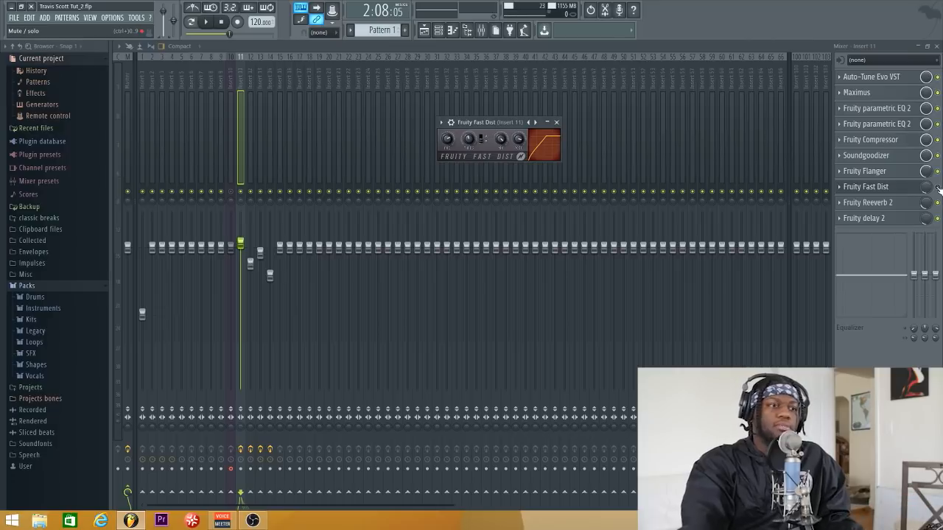
Try Fruity Fast Dist on the playing vocals at different mix levels, bypass it again, and stop playback
left_click(937, 187)
key("space")
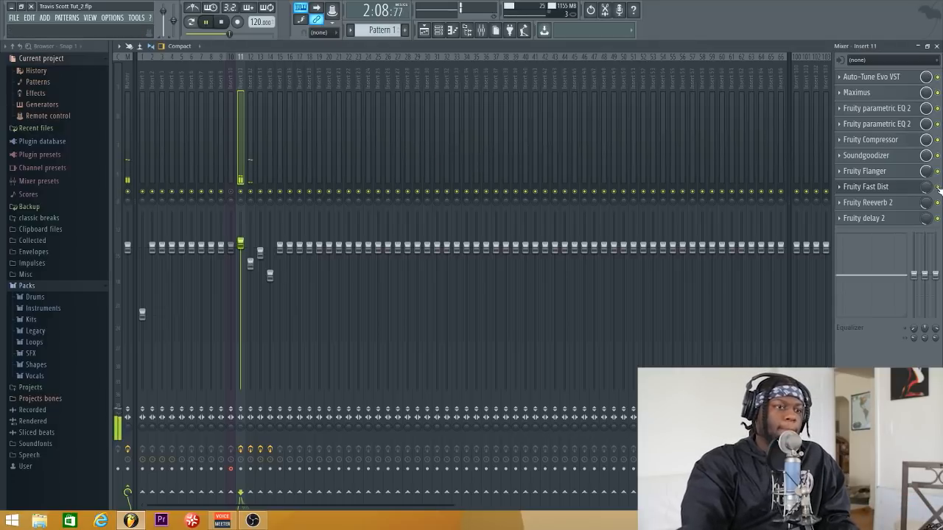
left_click(937, 188)
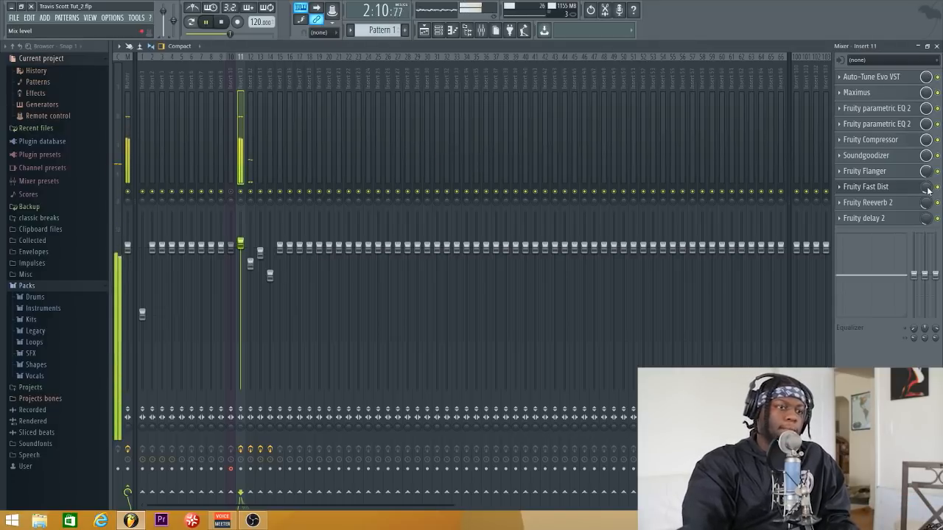
left_click_drag(927, 189, 926, 183)
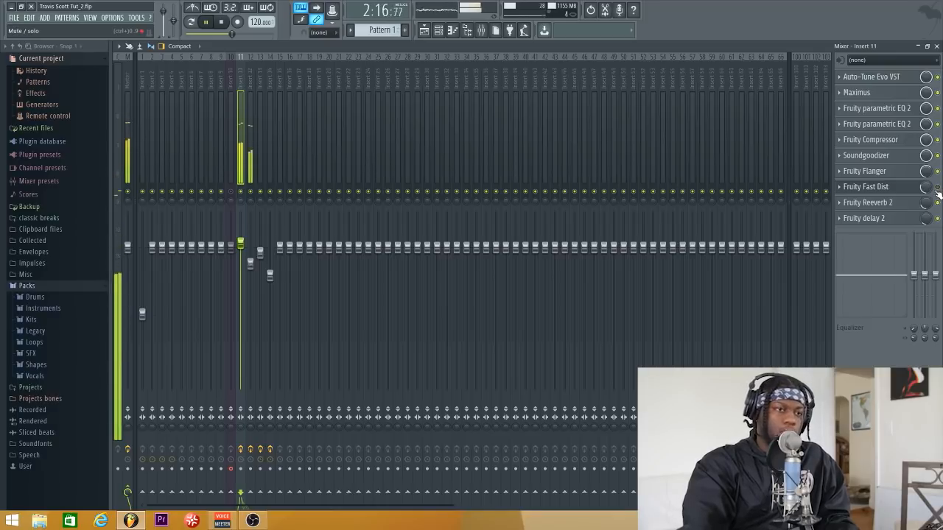
left_click_drag(928, 187, 928, 195)
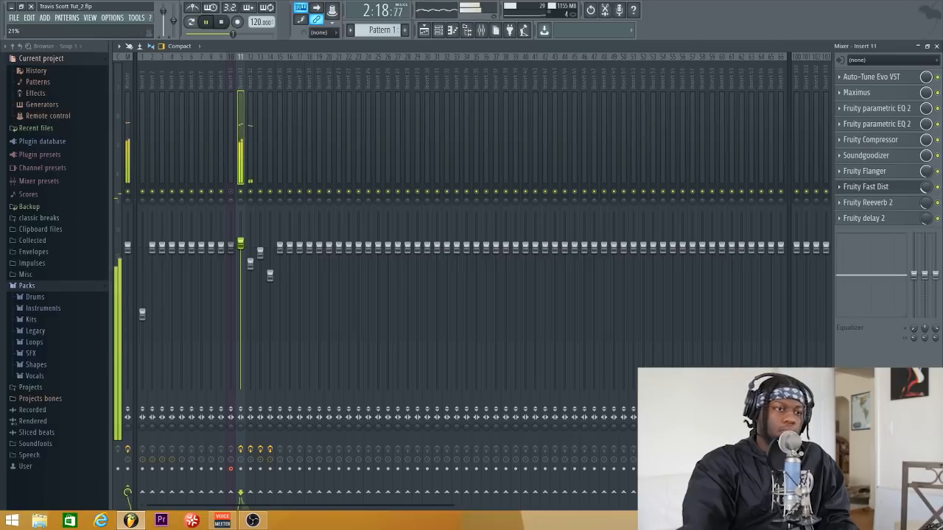
left_click(937, 187)
key("space")
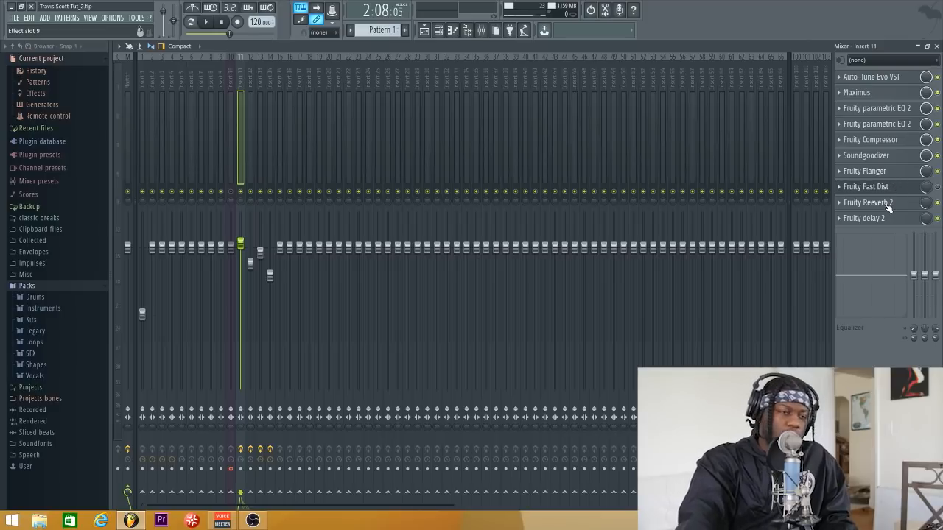
Review the Fruity Reeverb 2 settings and its mix level on Insert 11
left_click(886, 205)
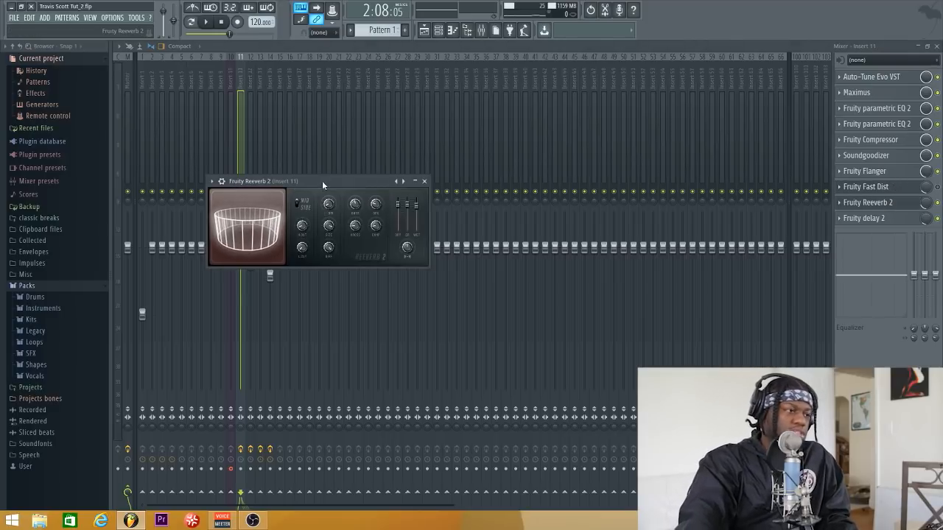
left_click_drag(322, 180, 452, 170)
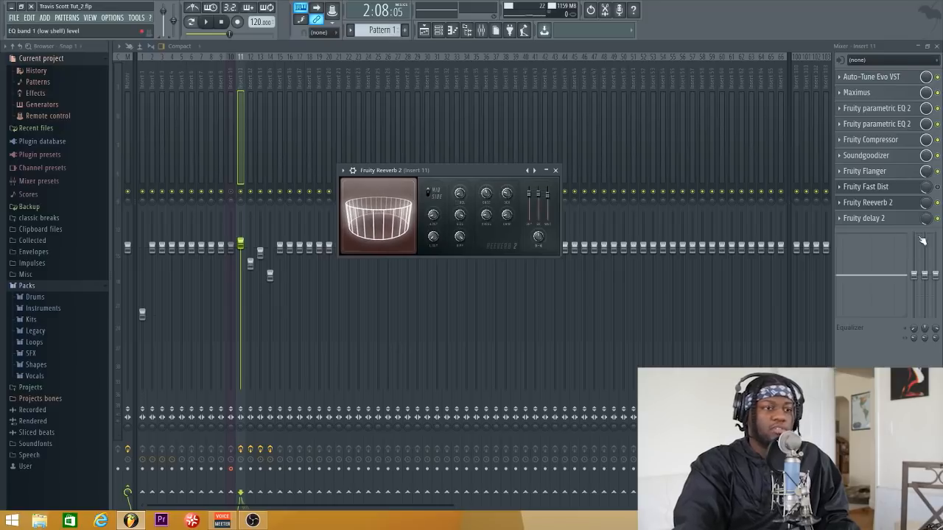
left_click(924, 207)
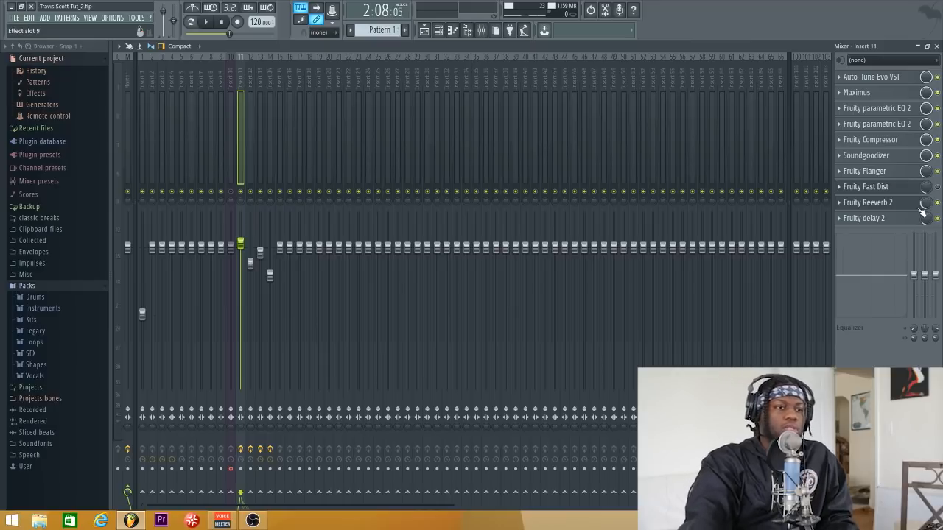
Open Fruity delay 2 on Insert 11, adjust its feedback cutoff frequency, and close the plugin
left_click(876, 218)
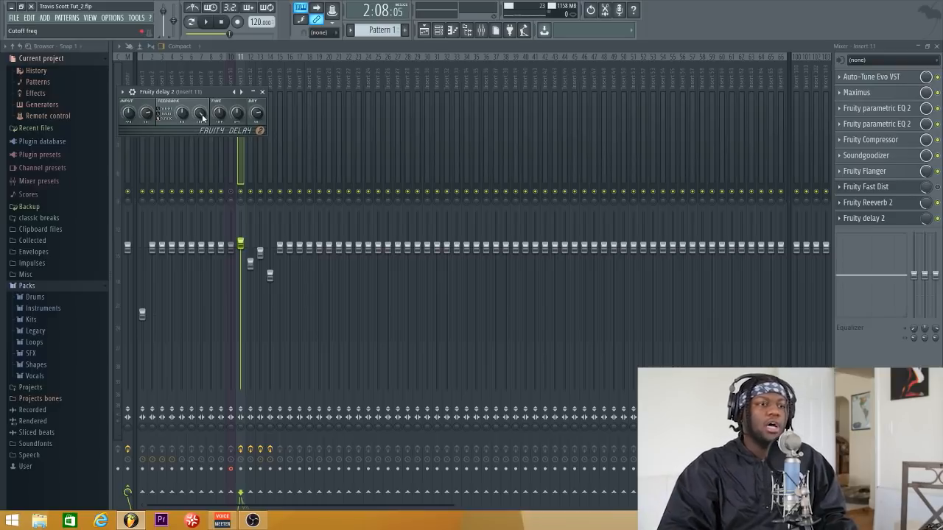
left_click_drag(202, 117, 202, 117)
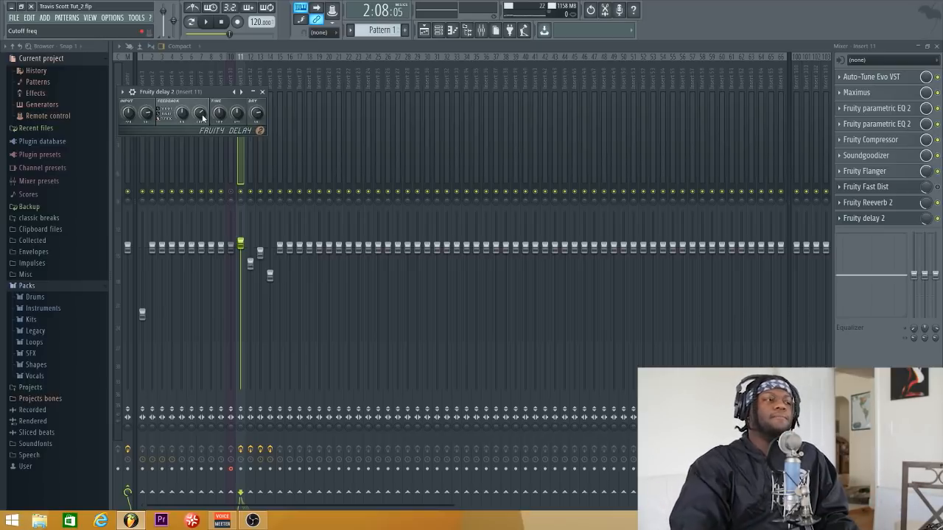
left_click(264, 93)
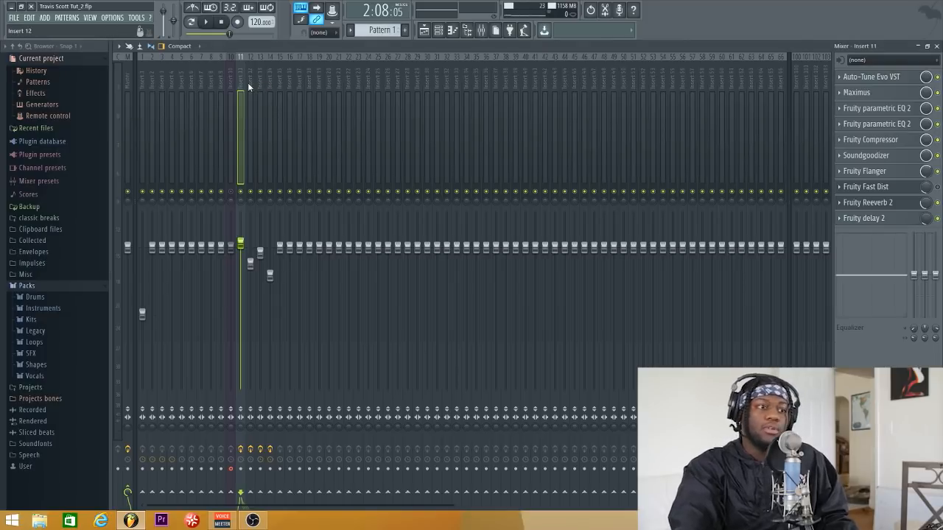
Return to the playlist and close the Fruity Reeverb 2 and Fruity Fast Dist windows
left_click(248, 86)
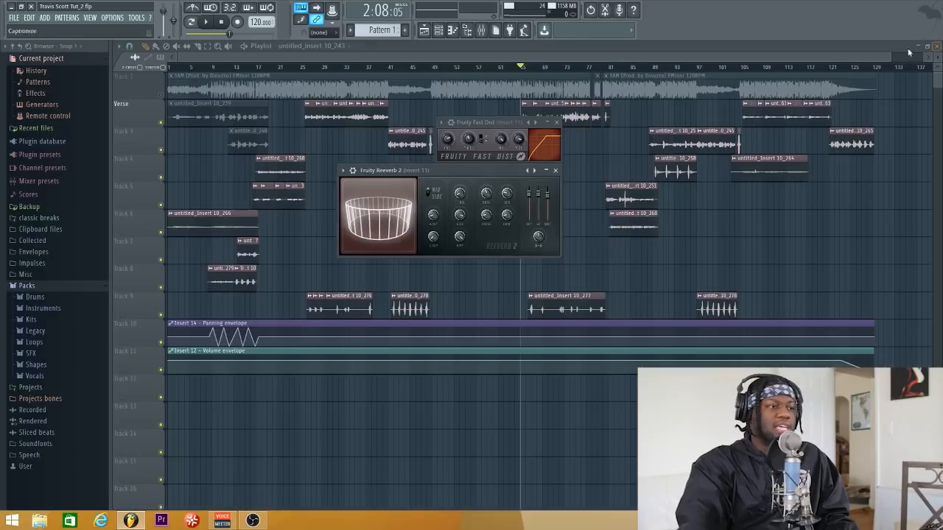
left_click(936, 46)
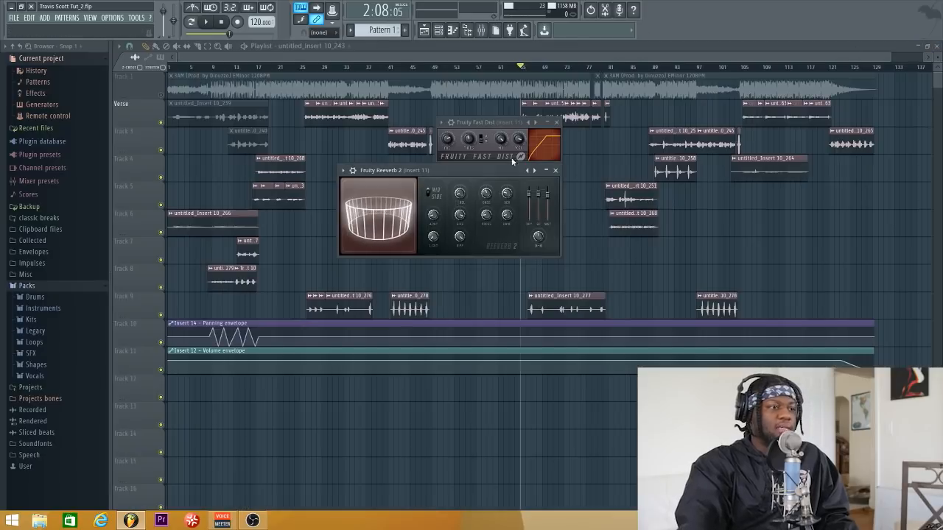
left_click(555, 170)
left_click(556, 122)
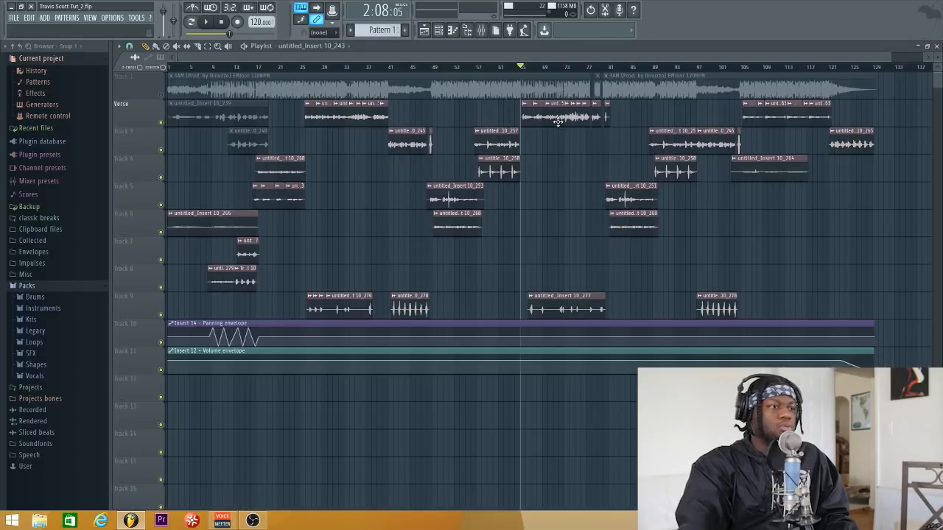
Play the song from around bar 66, mute the Verse track to audition the remaining vocals, and stop playback
left_click(531, 68)
left_click(529, 68)
key("space")
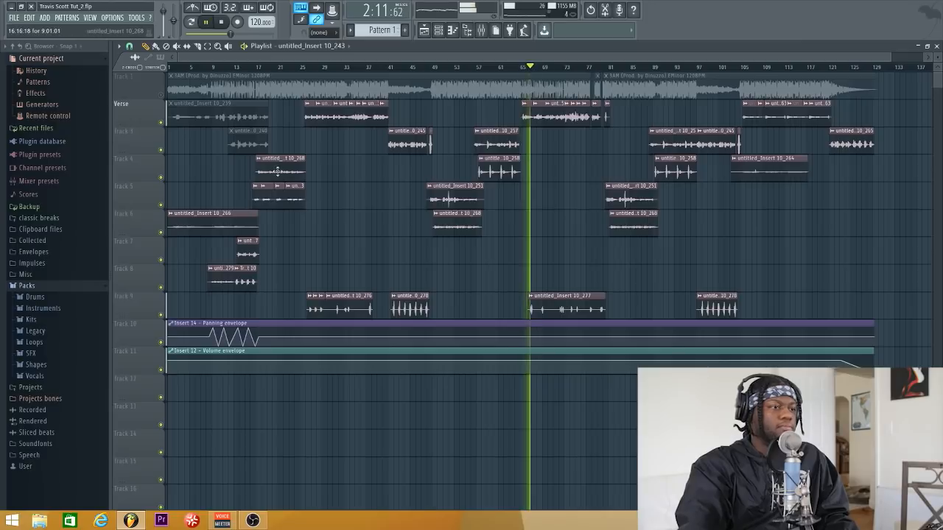
left_click(161, 122)
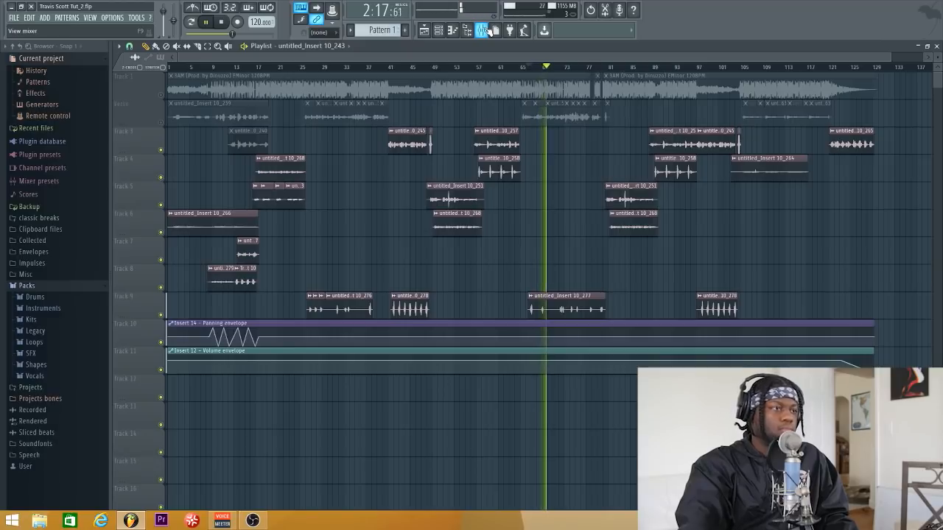
key("space")
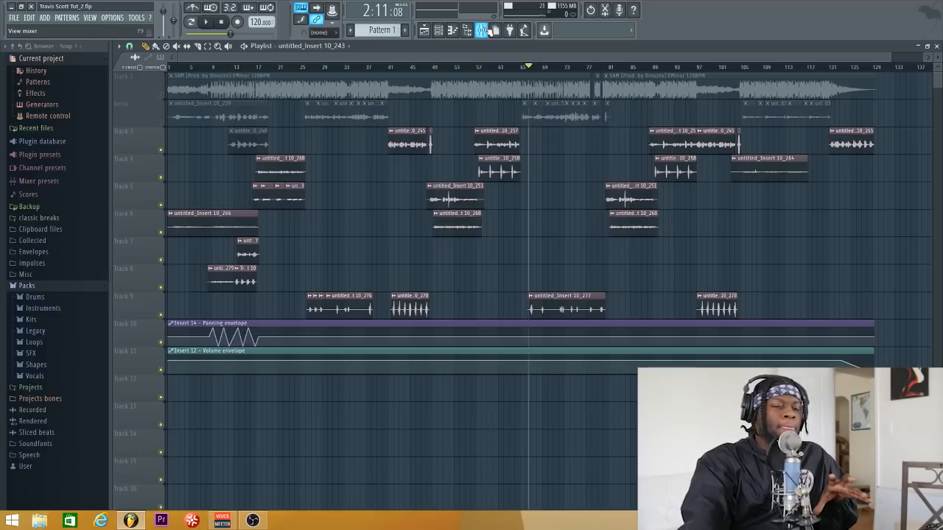
Select Insert 12 in the mixer and review the settings of its Fruity delay 2
left_click(487, 30)
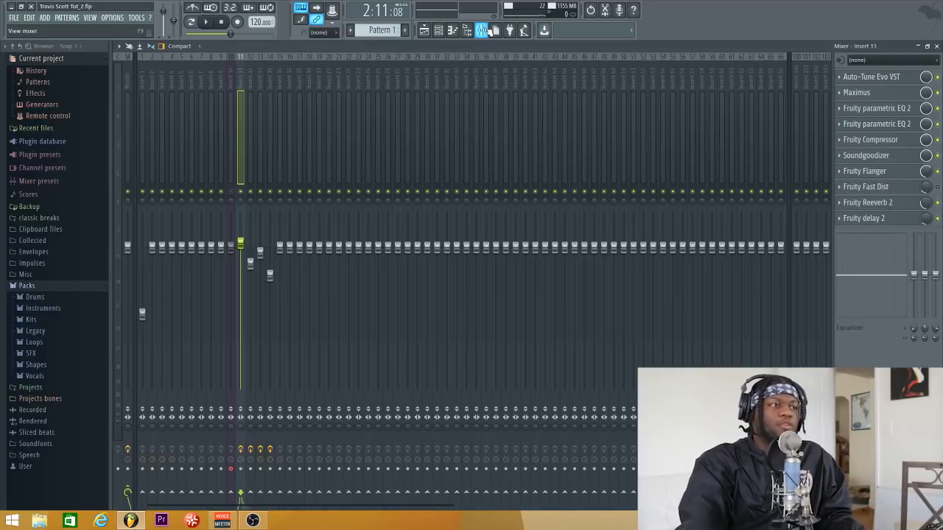
left_click(251, 80)
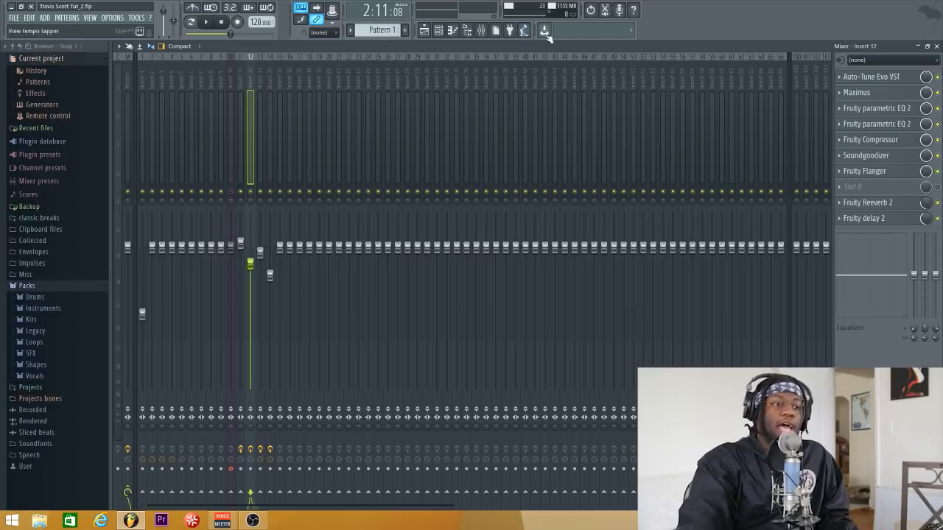
left_click(877, 219)
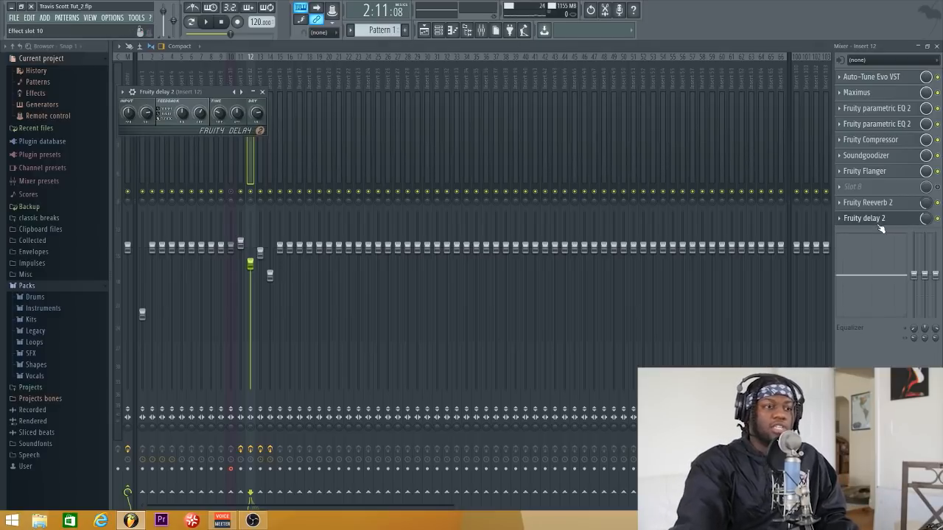
left_click_drag(213, 94, 658, 171)
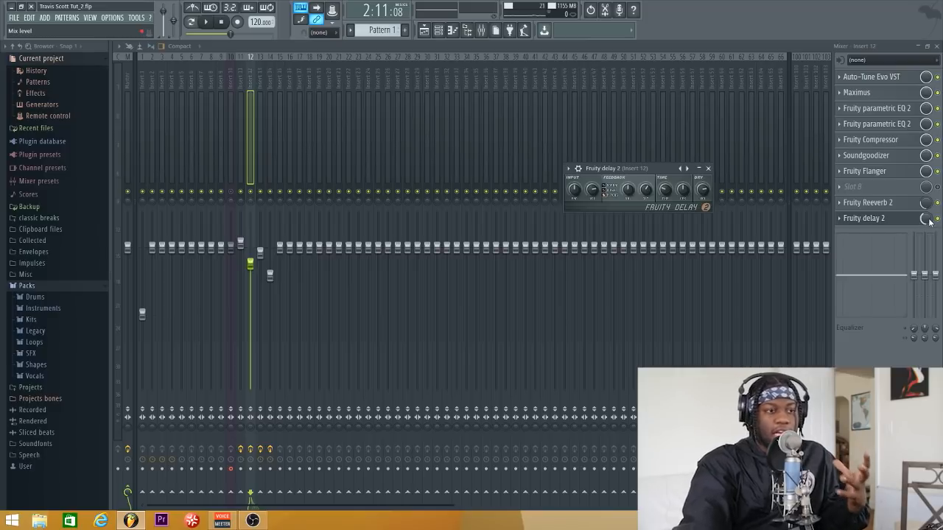
Adjust the mix level of Fruity delay 2 on Insert 12 and audition the vocals through it
left_click_drag(927, 219, 927, 218)
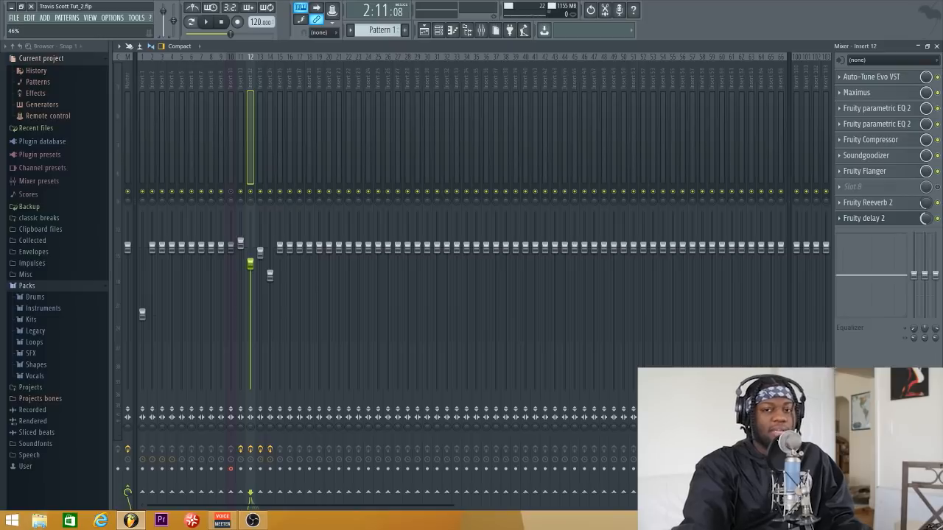
left_click_drag(928, 218, 929, 221)
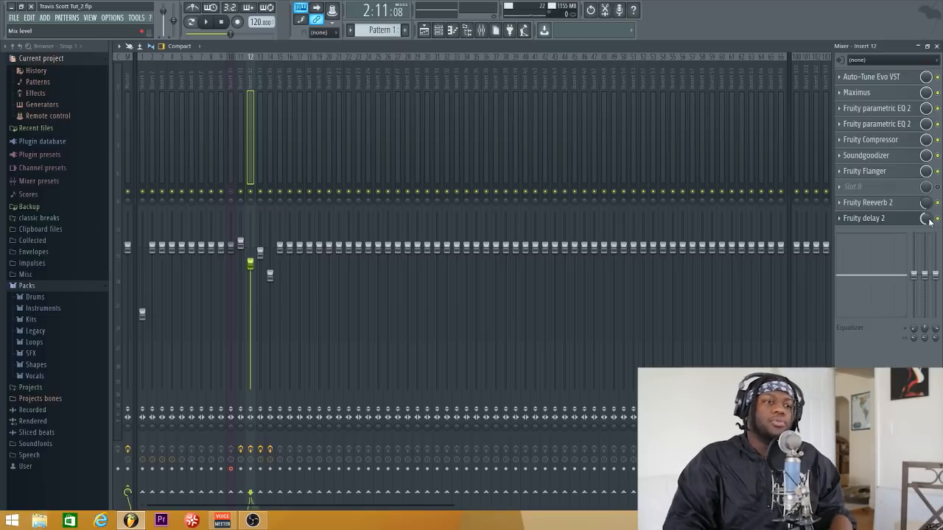
left_click(877, 219)
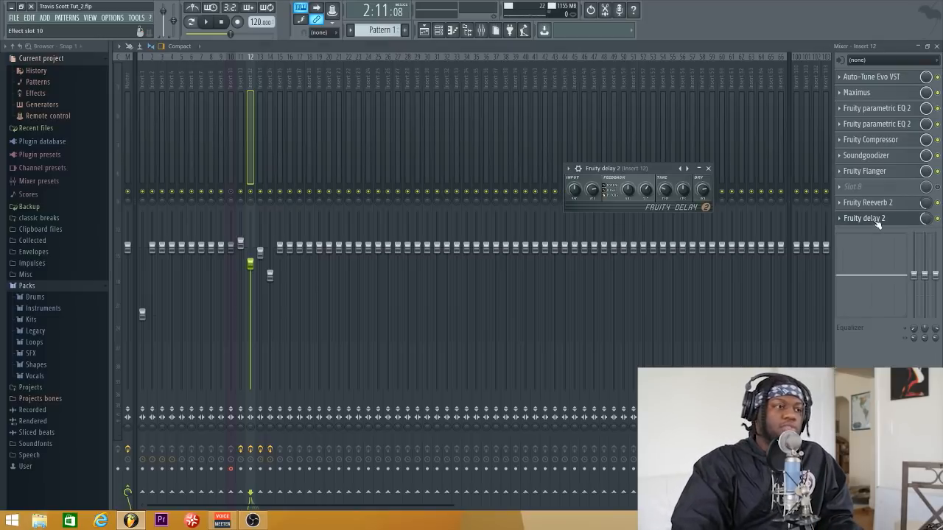
left_click(210, 24)
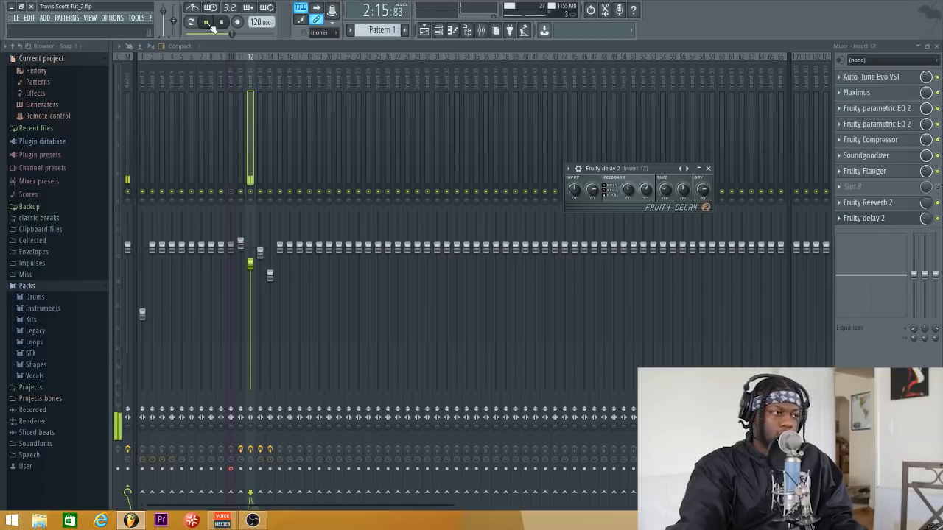
left_click(211, 24)
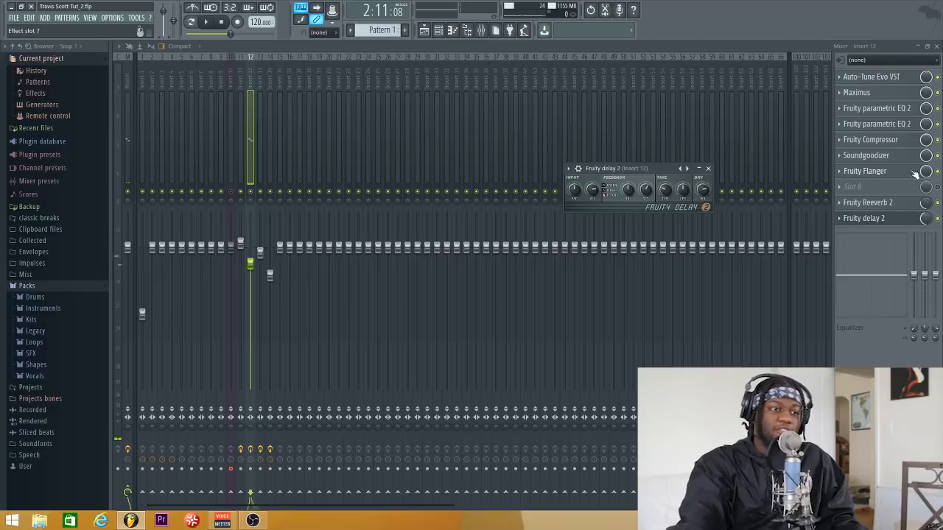
Try different mix levels for Fruity Flanger on Insert 12 and audition the vocals with the flanger bypassed
left_click(925, 172)
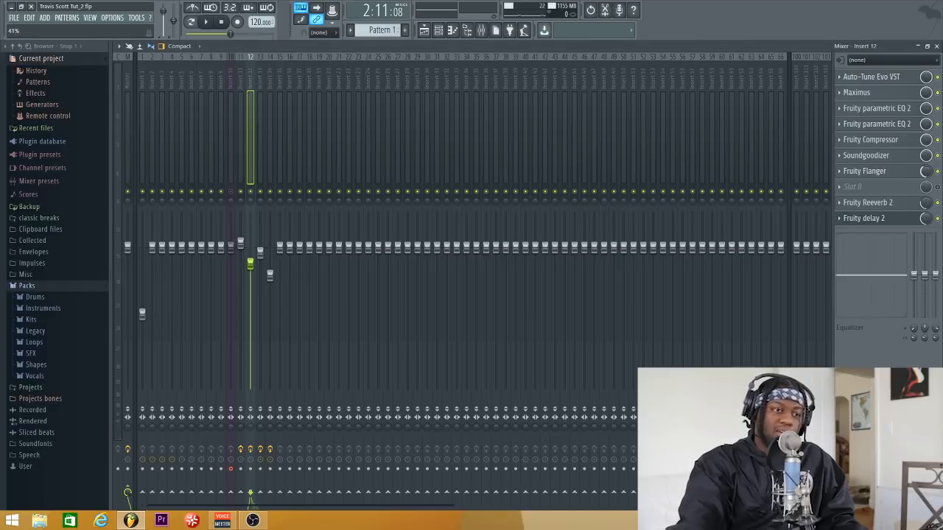
left_click_drag(925, 172, 921, 174)
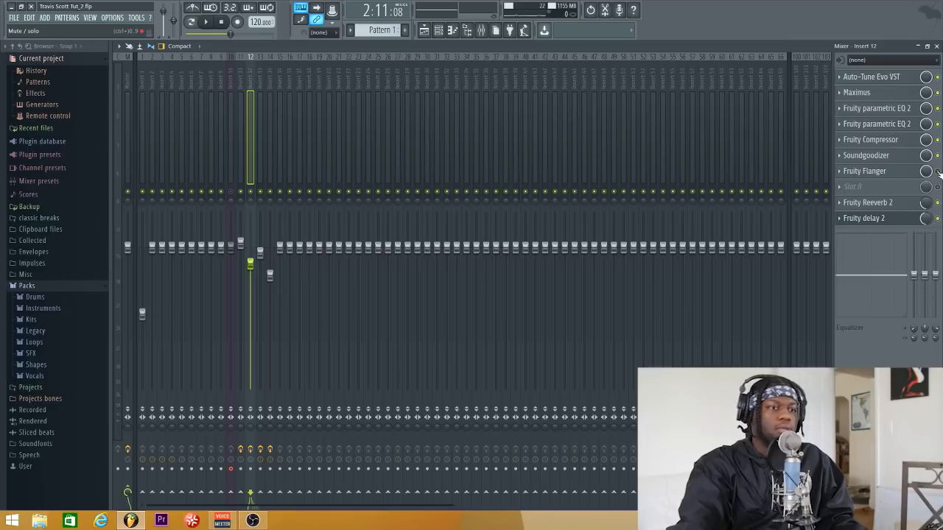
key("space")
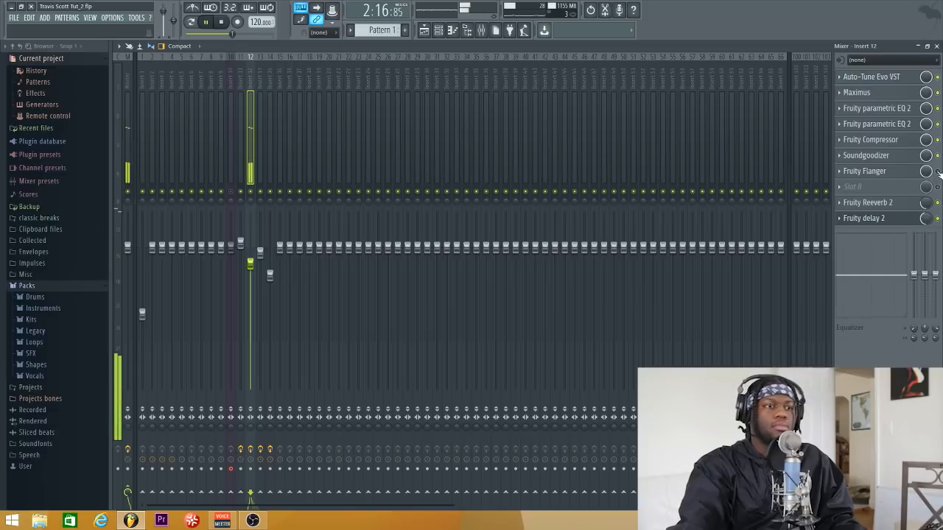
key("space")
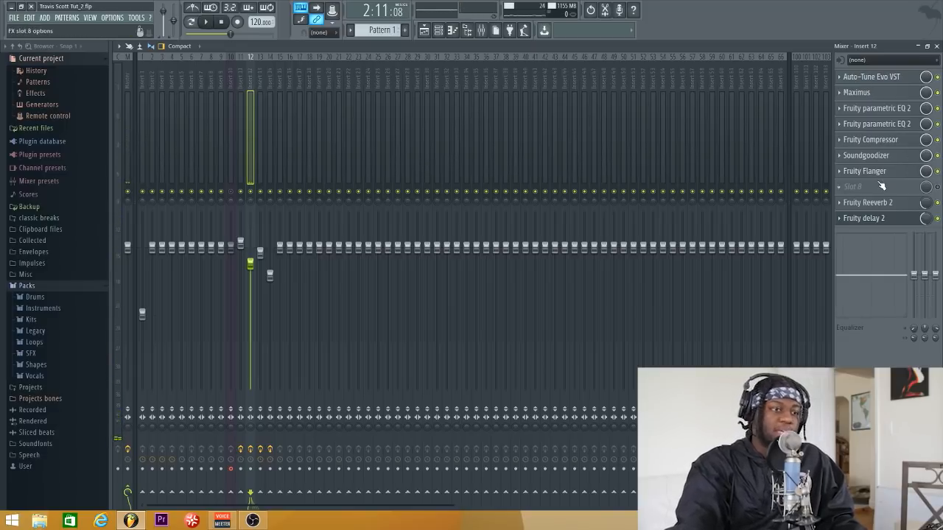
Return to the playlist, place the playback position around bar 40, and unmute the beat on Track 1
left_click(14, 17)
left_click(27, 59)
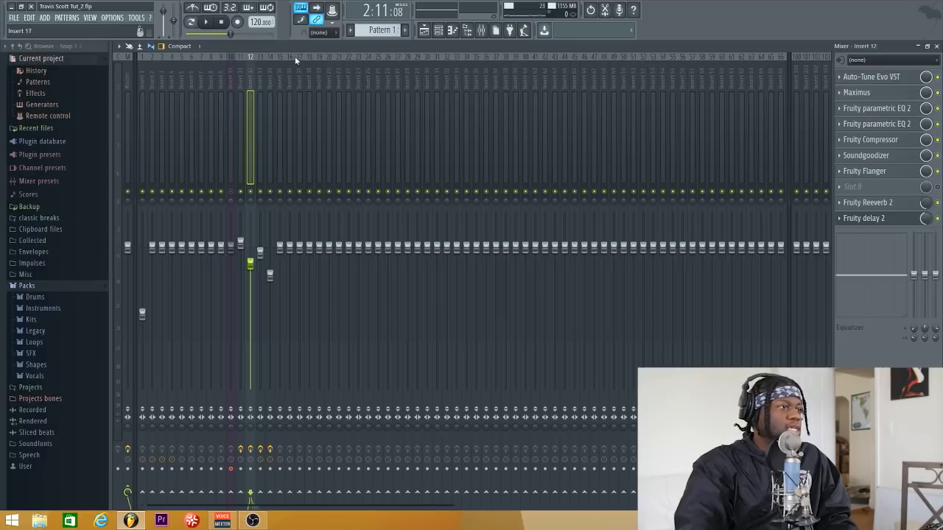
left_click(936, 47)
left_click(708, 169)
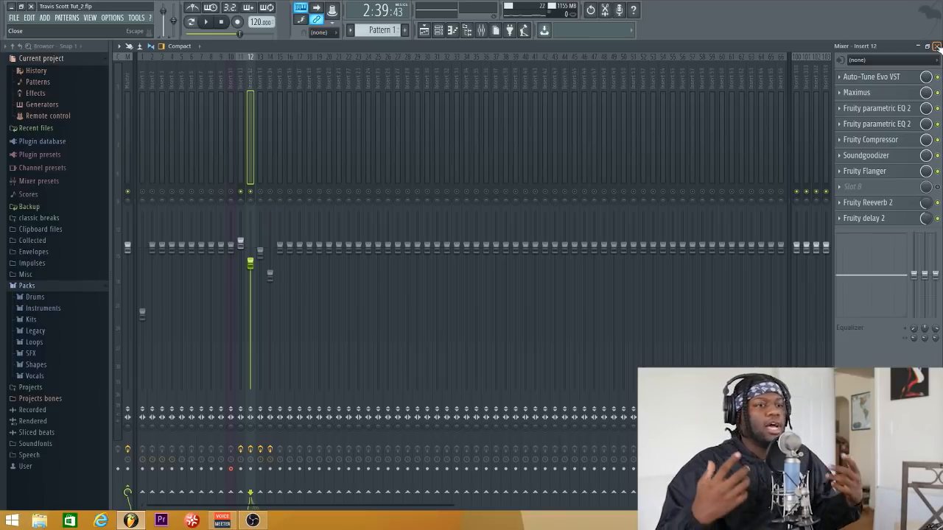
left_click(937, 47)
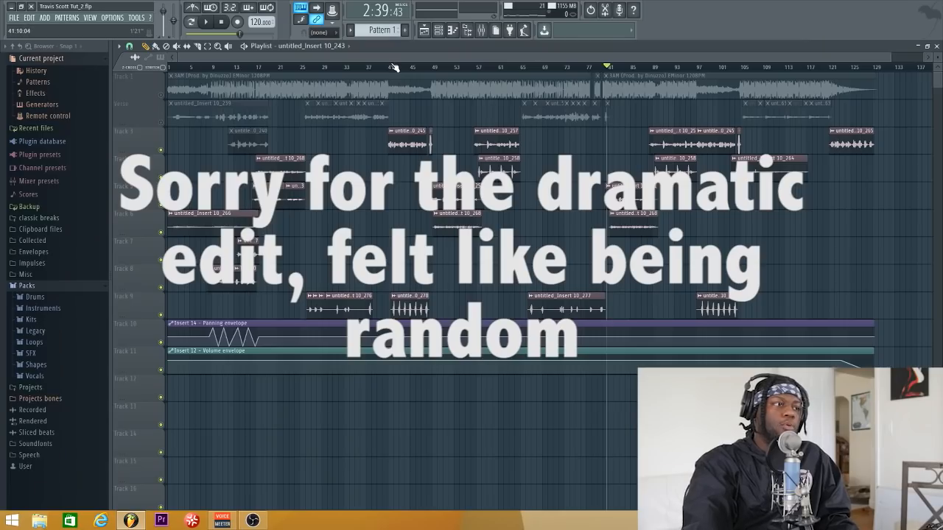
left_click(392, 67)
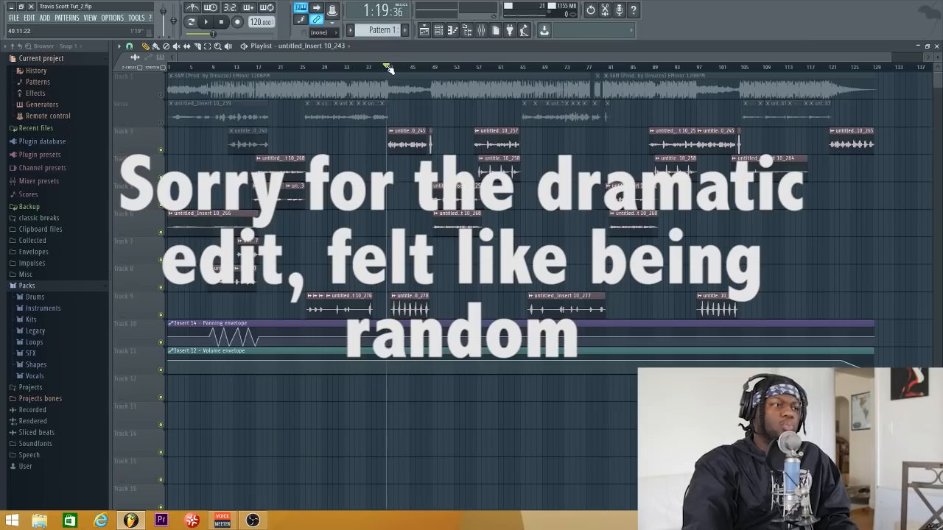
left_click(162, 96)
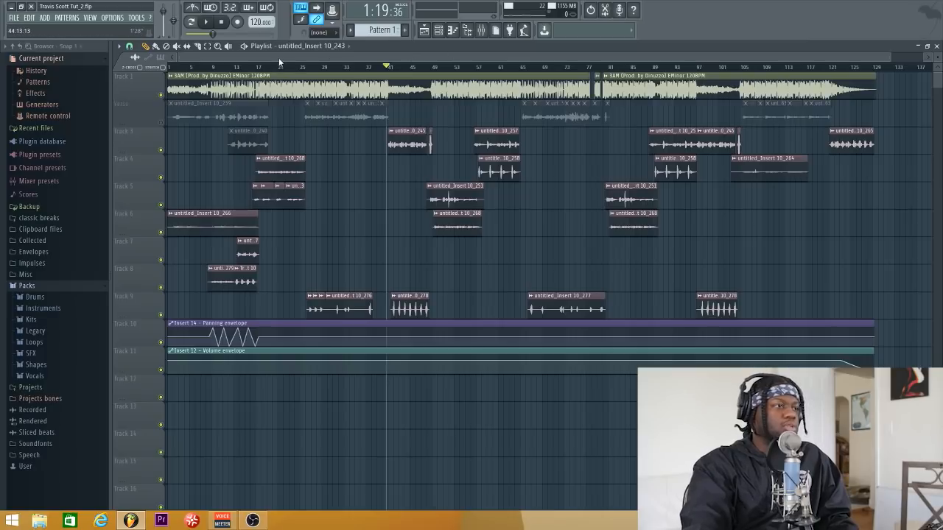
Play the song from around bar 40 while viewing the effects chain on Insert 13, then stop playback in the playlist
key("space")
key("space")
key("F9")
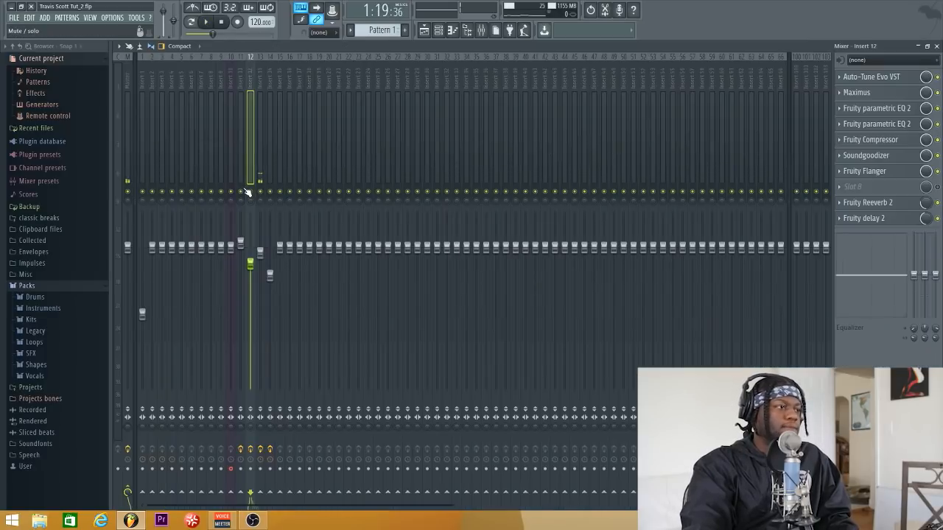
key("space")
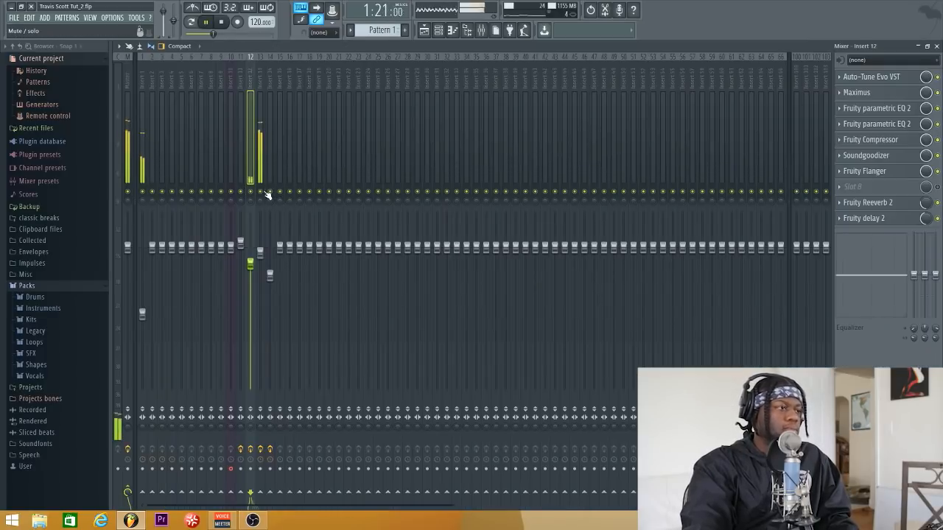
left_click(259, 84)
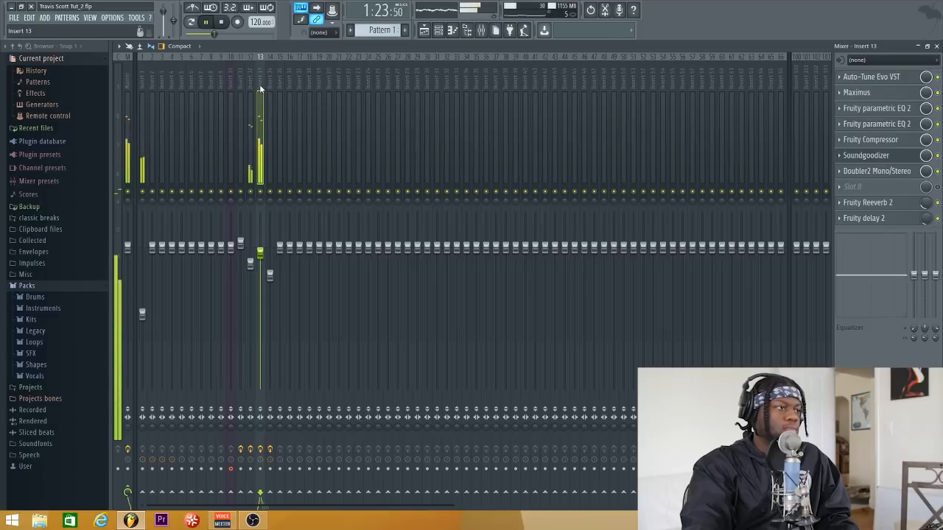
left_click(936, 45)
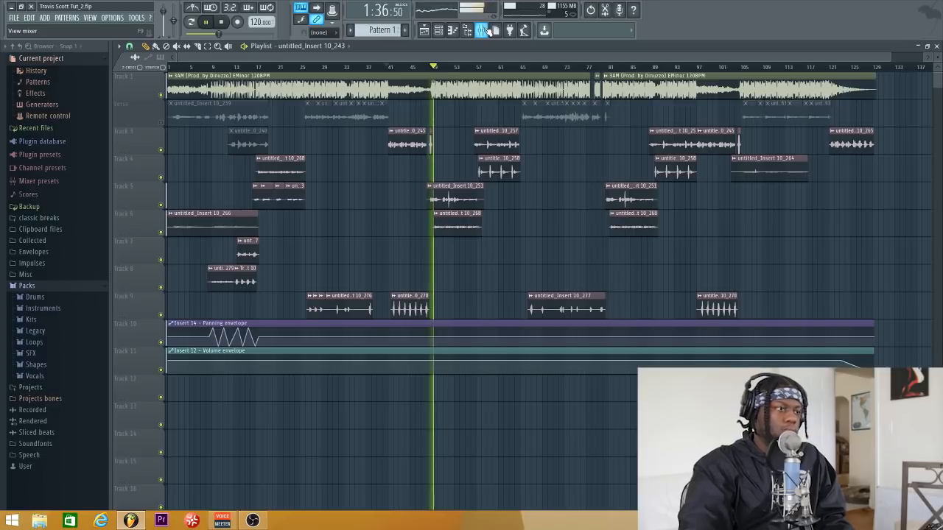
key("space")
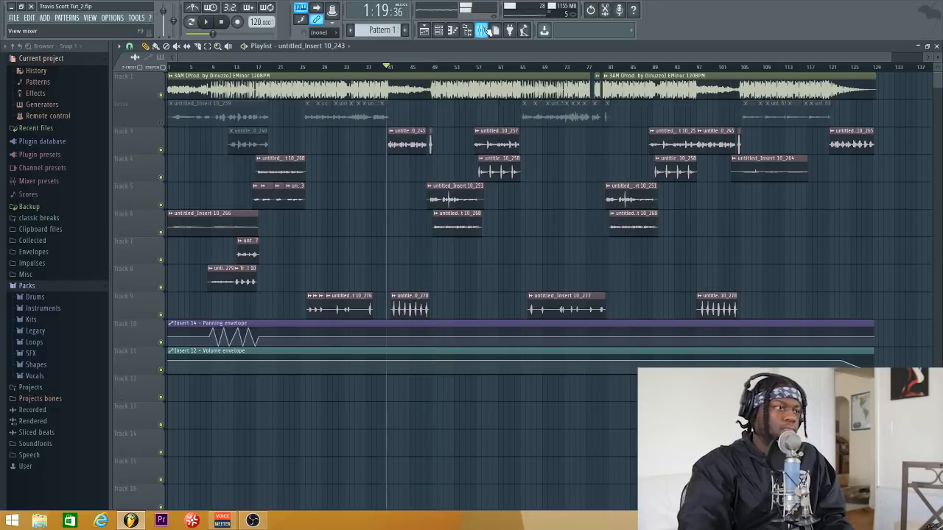
Compare the mixer chains of Insert 14 and Insert 13 while auditioning the section, ending with Insert 13 selected
left_click(485, 30)
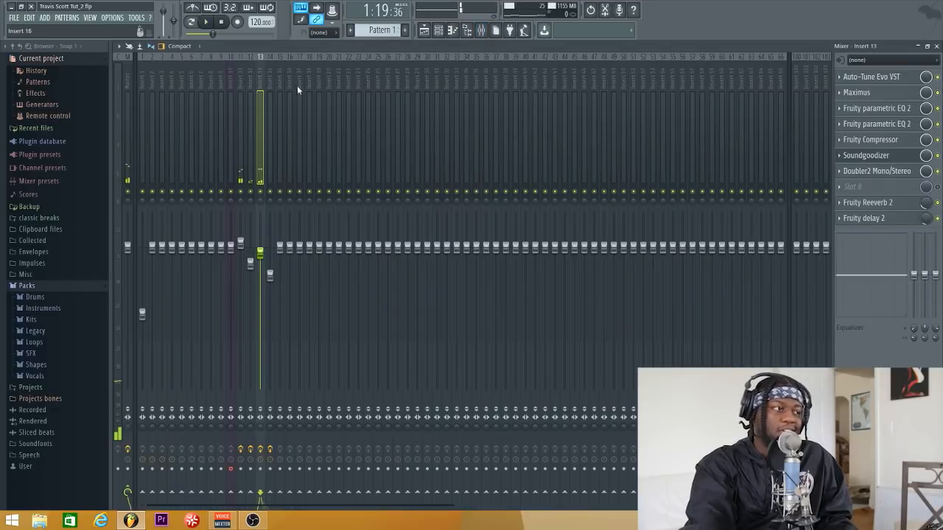
left_click(267, 79)
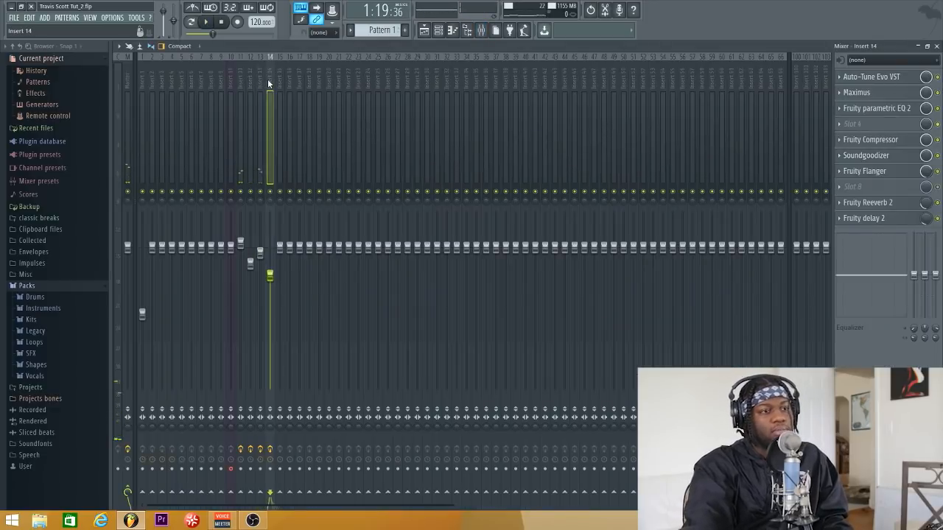
key("space")
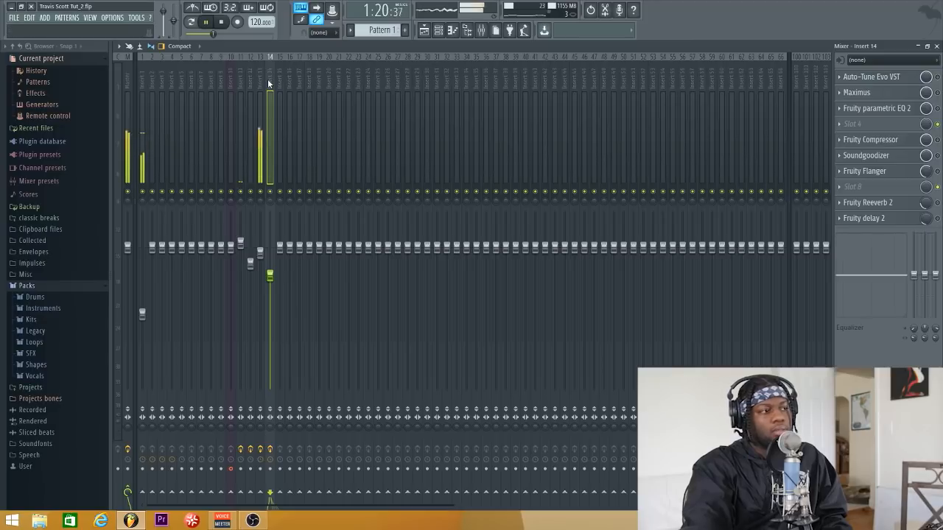
left_click(256, 76)
key("space")
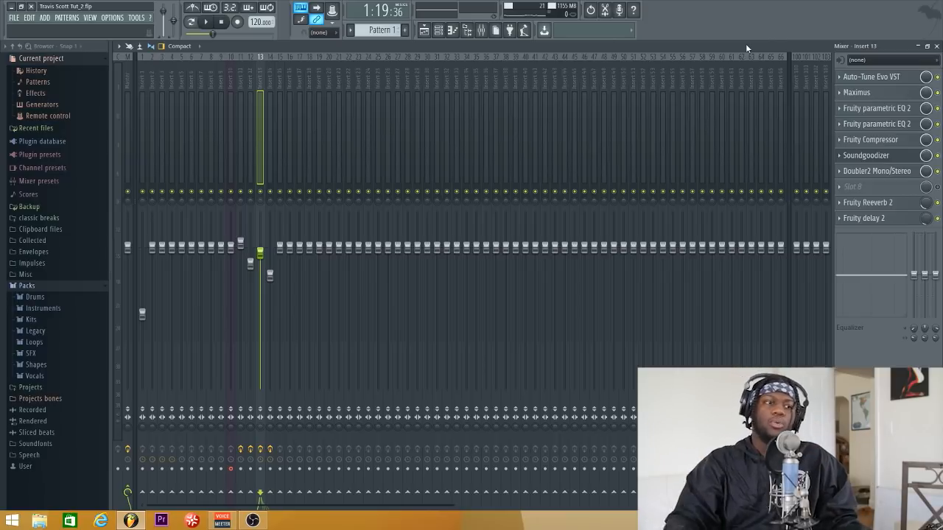
Review the Doubler2 Mono/Stereo settings on Insert 13, audition the vocals through it, and close the plugin window
left_click(881, 172)
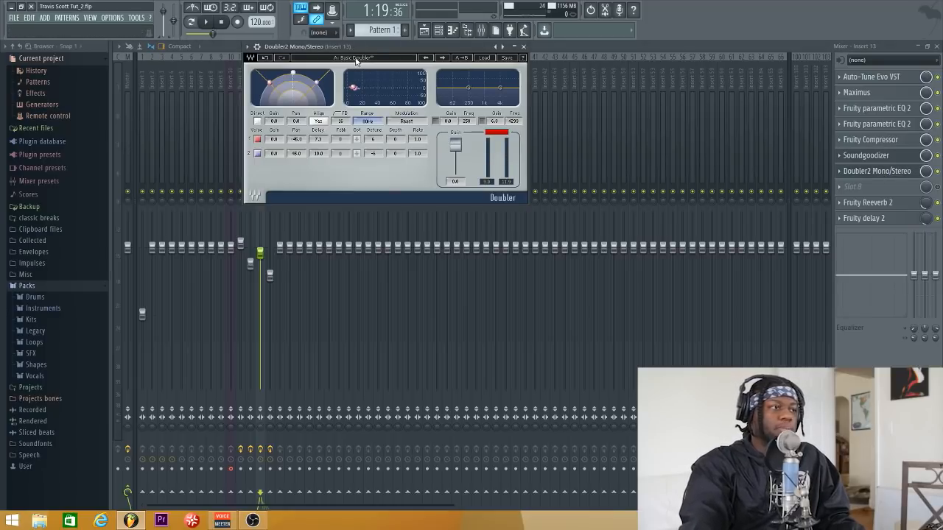
left_click(523, 47)
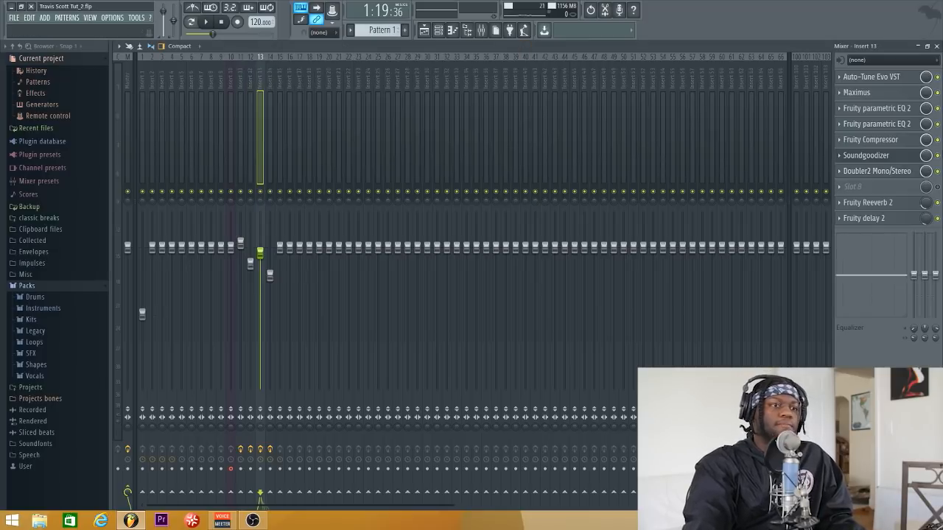
key("space")
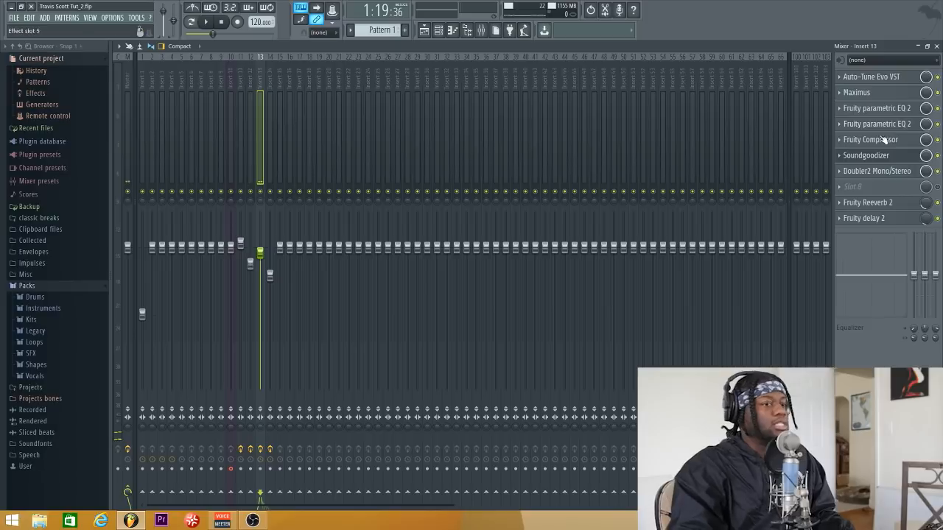
left_click(873, 171)
left_click_drag(377, 47, 405, 67)
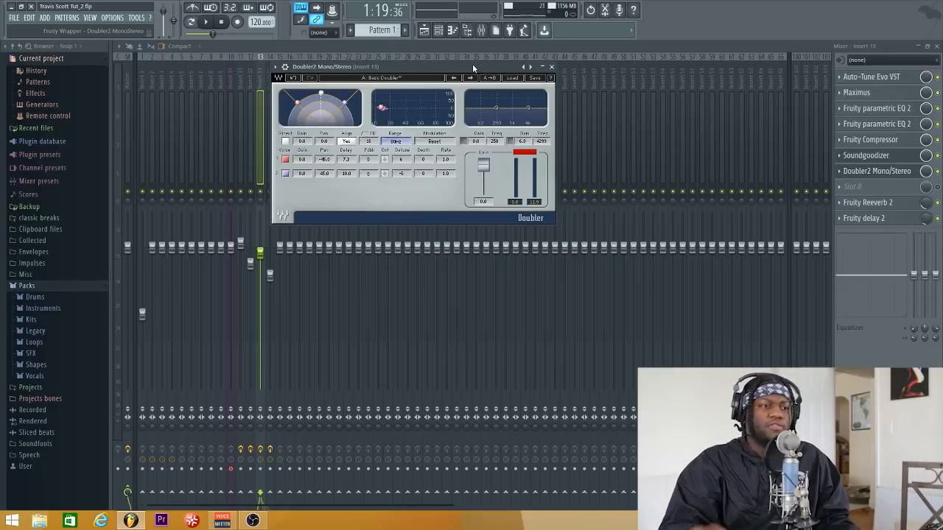
left_click(552, 67)
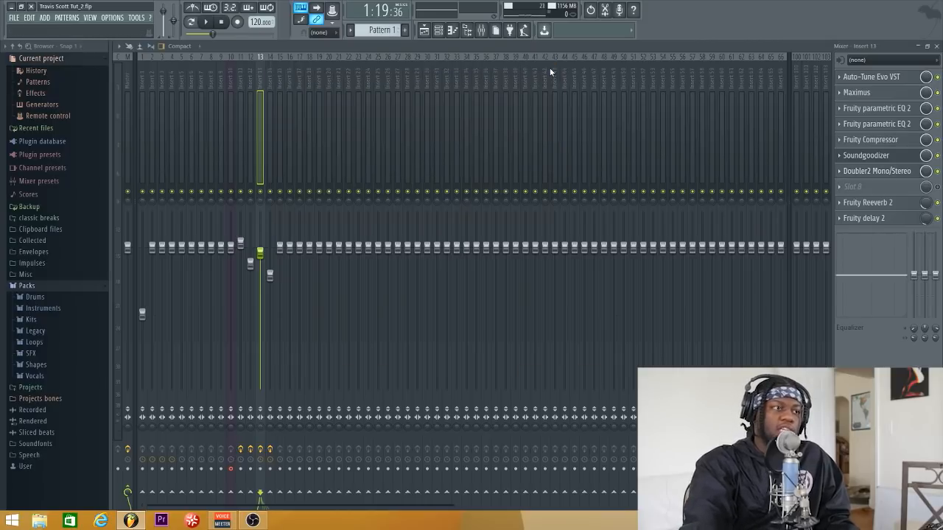
Move the playback position to around bar 8 and audition the vocals routed to Insert 14 with its mixer channel in view
left_click(935, 46)
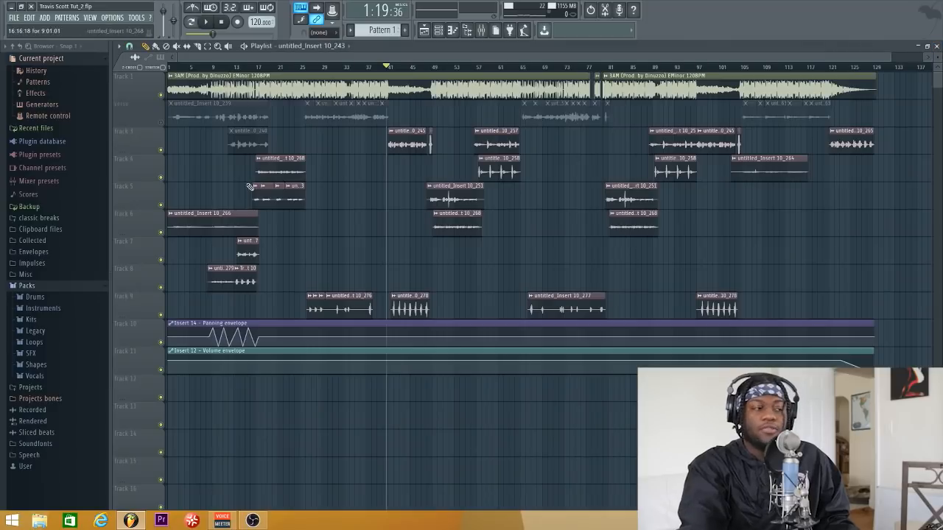
left_click(218, 67)
left_click_drag(218, 67, 211, 67)
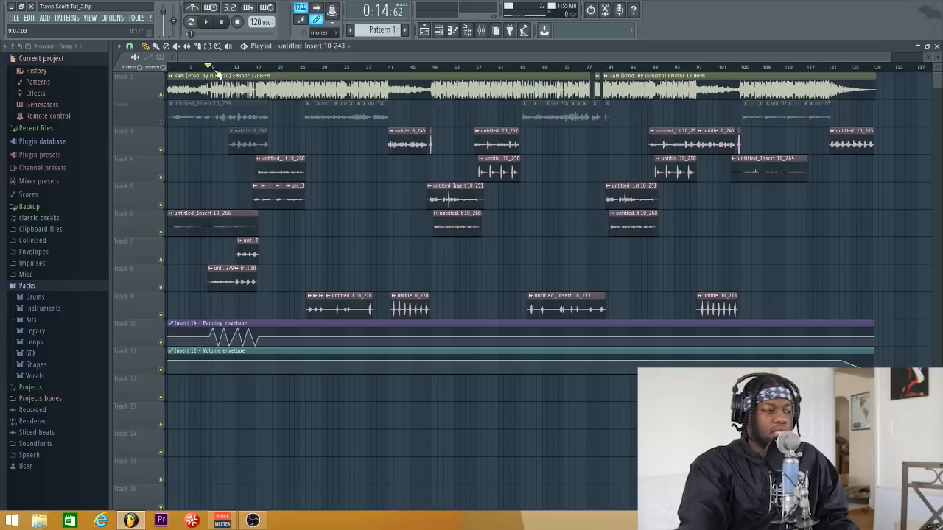
key("F9")
key("space")
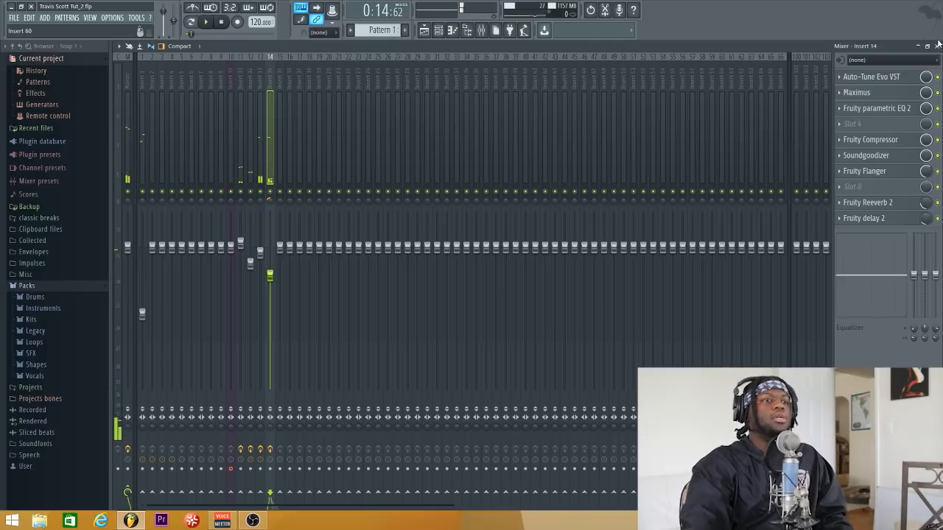
Examine the Insert 14 panning envelope and the Track 8 vocal clips in the playlist's opening bars
key("F5")
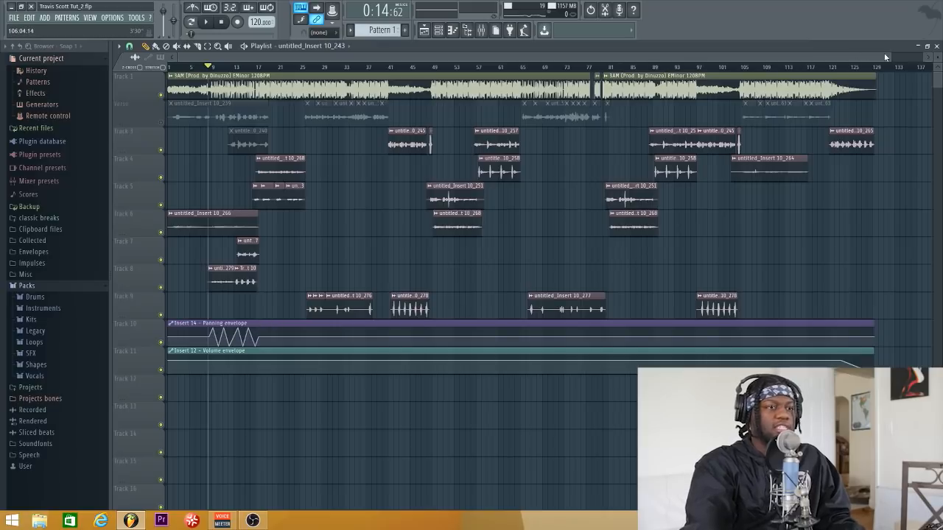
left_click_drag(889, 56, 601, 60)
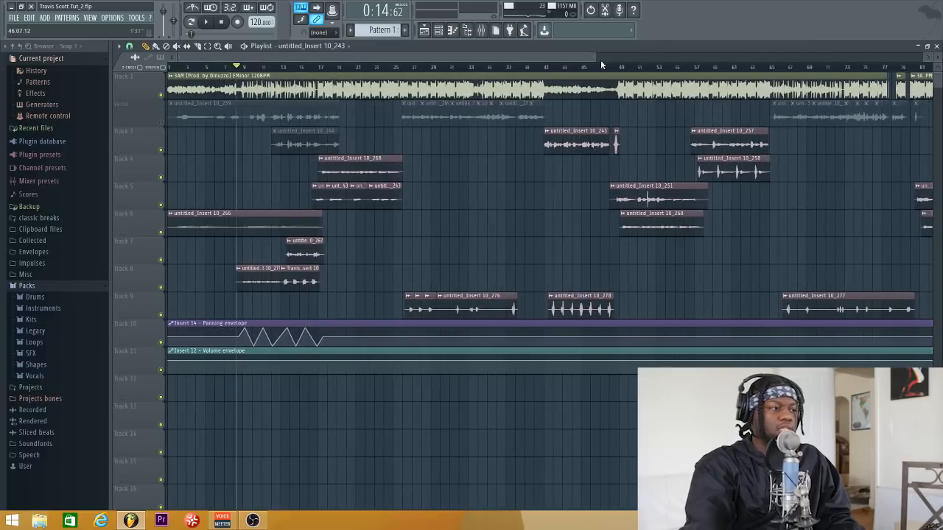
left_click(483, 31)
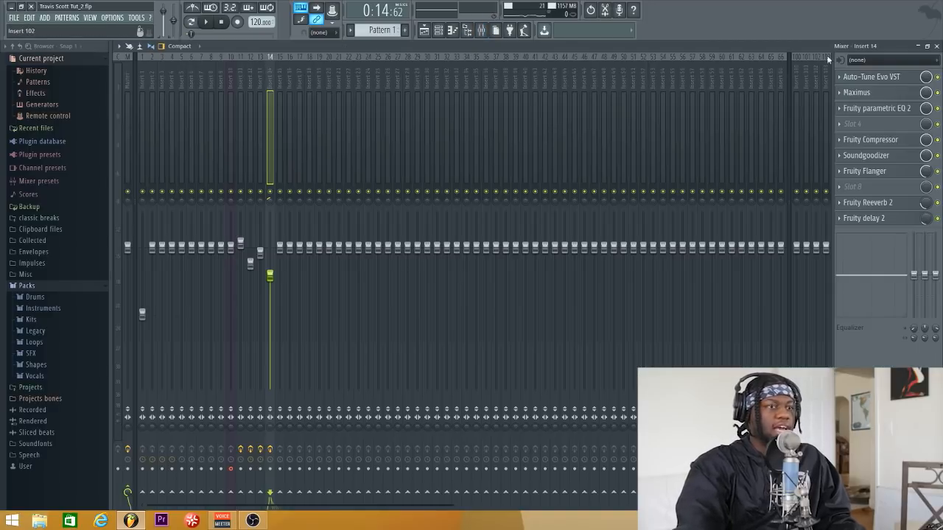
left_click(935, 46)
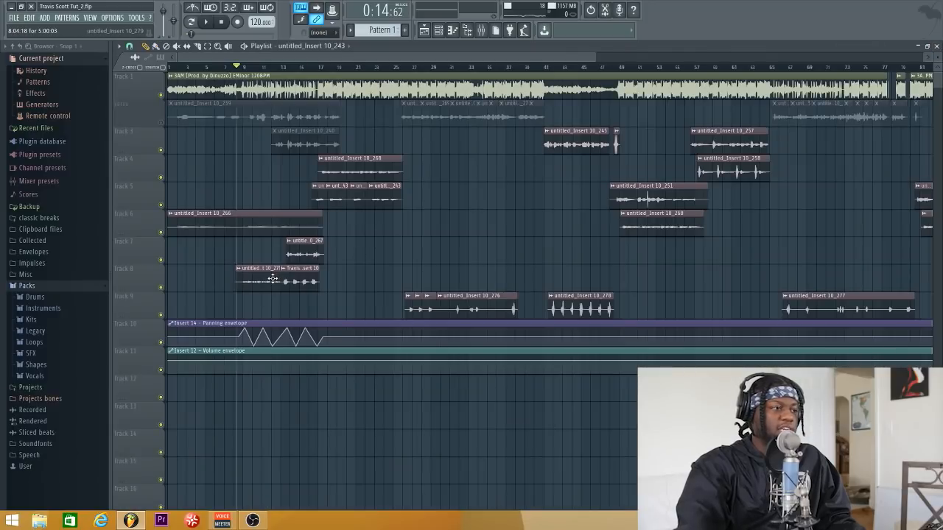
Adjust the panning of Insert 14 in the mixer and create an automation clip for it
left_click(481, 31)
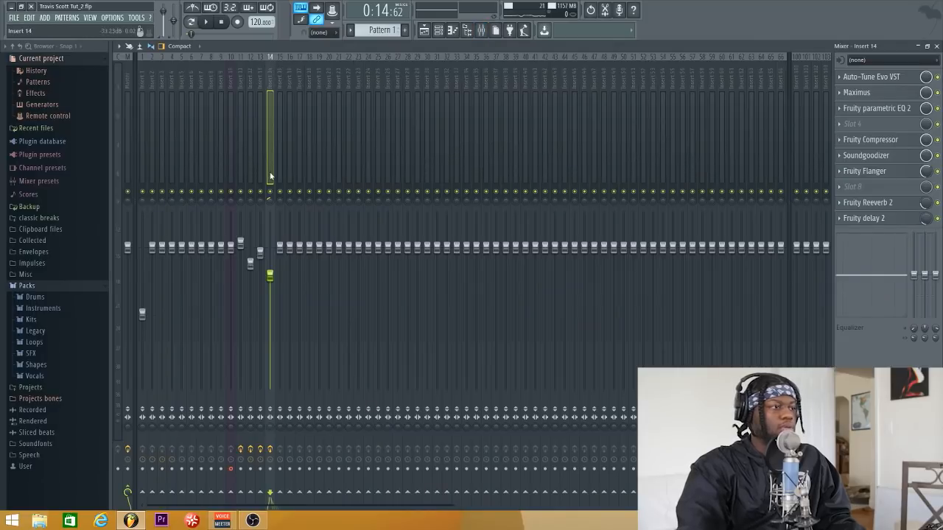
right_click(269, 200)
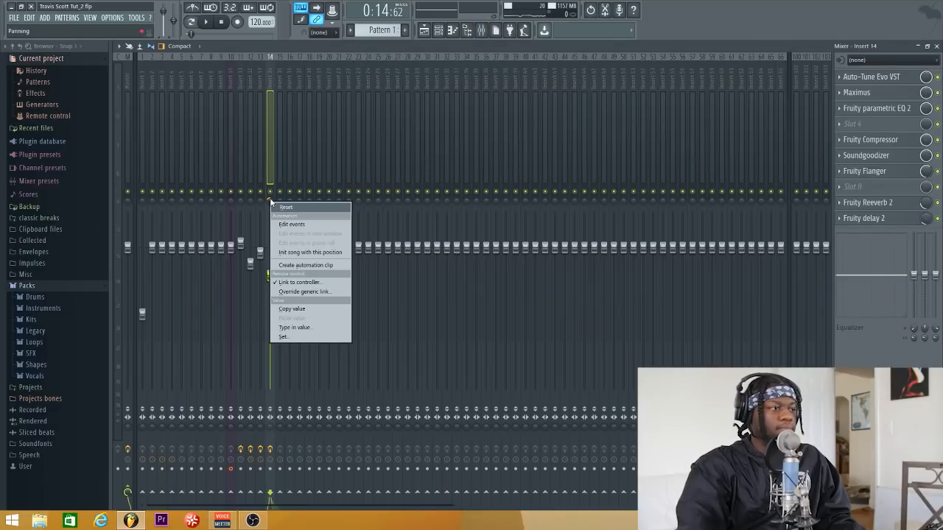
left_click(269, 198)
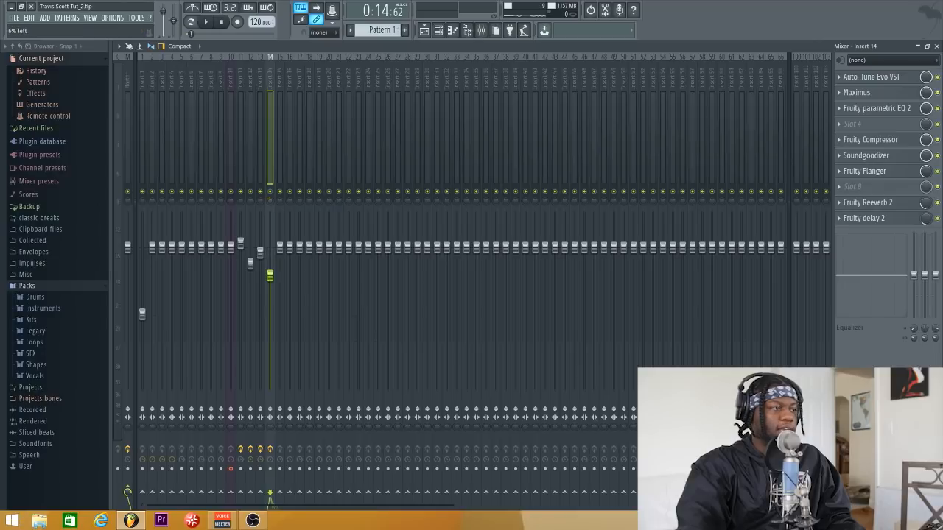
right_click(270, 199)
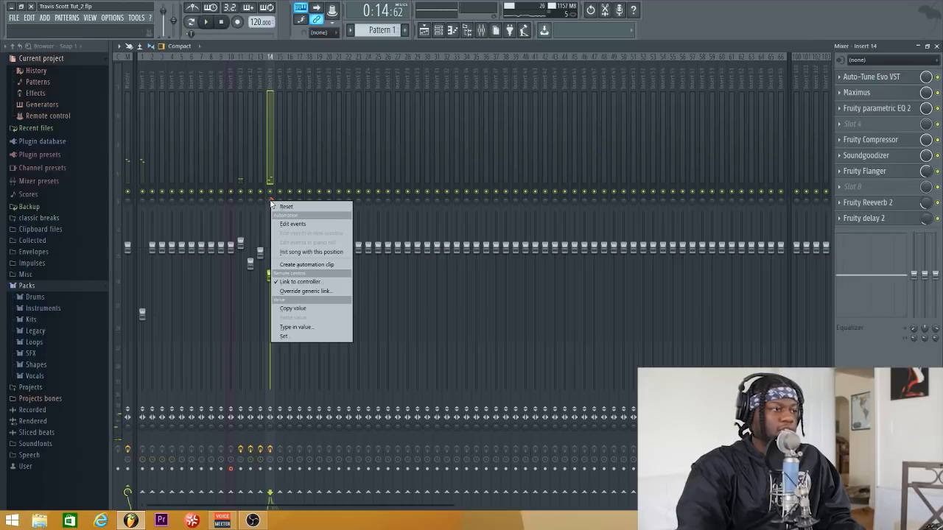
left_click(306, 265)
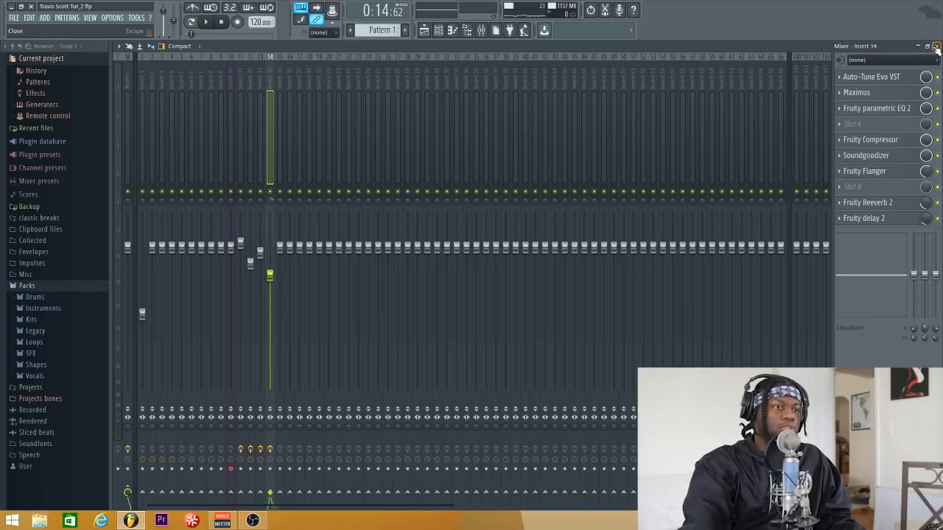
Mute the existing Insert 14 panning envelope on Track 10 of the playlist and audition the vocals from around bar 8
key("F5")
left_click(162, 342)
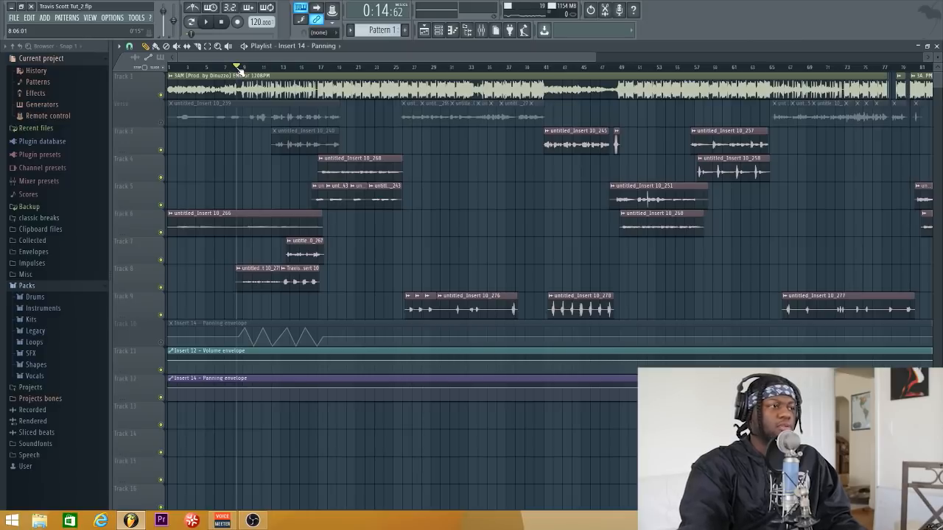
key("space")
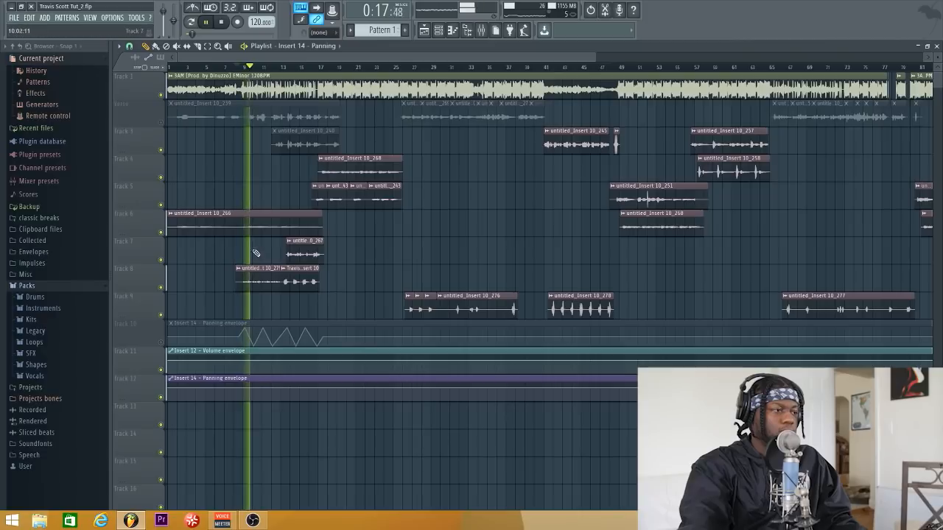
key("space")
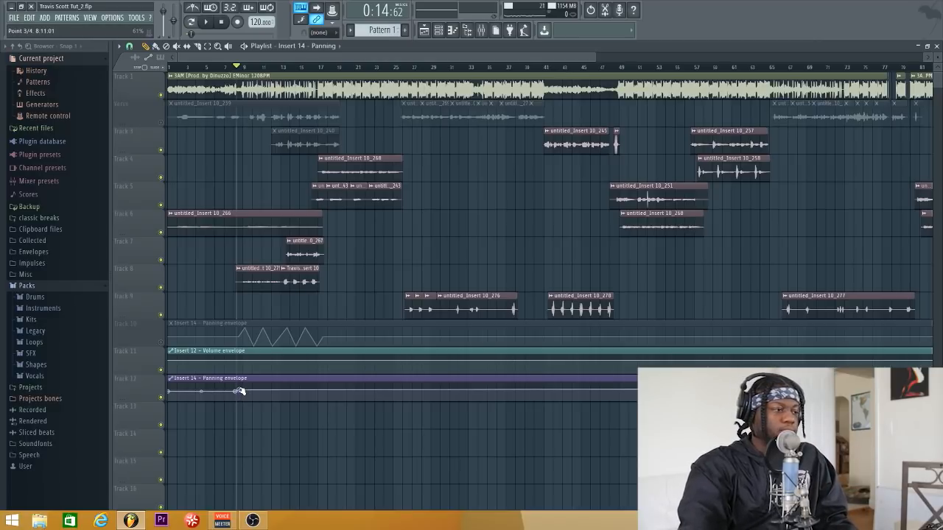
Raise the new Insert 14 panning envelope to a 100% peak in bar 9 and fine-tune the peak's timing during playback
left_click_drag(240, 391, 243, 382)
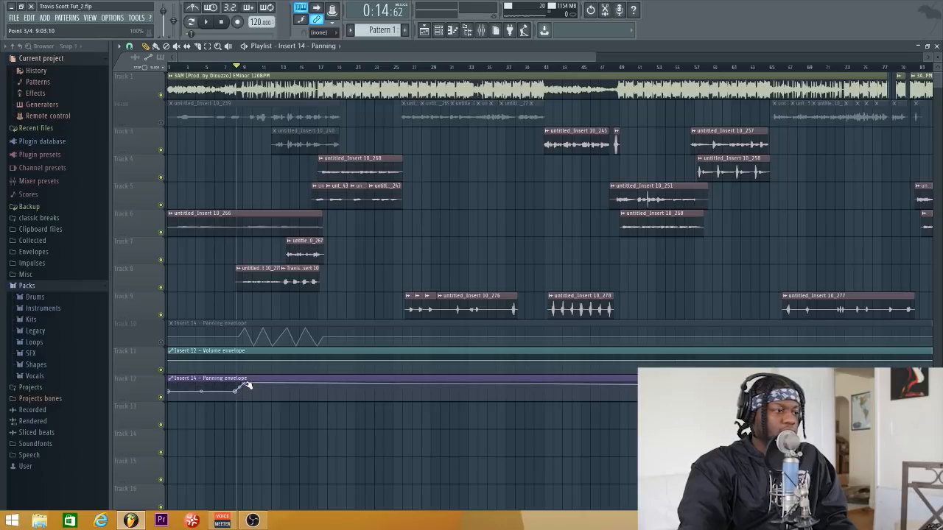
key("space")
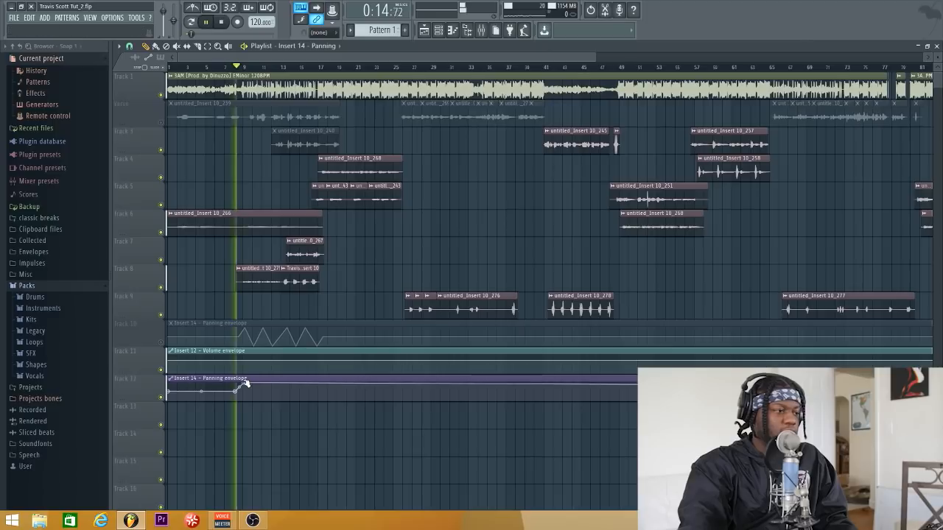
left_click_drag(246, 383, 251, 383)
key("space")
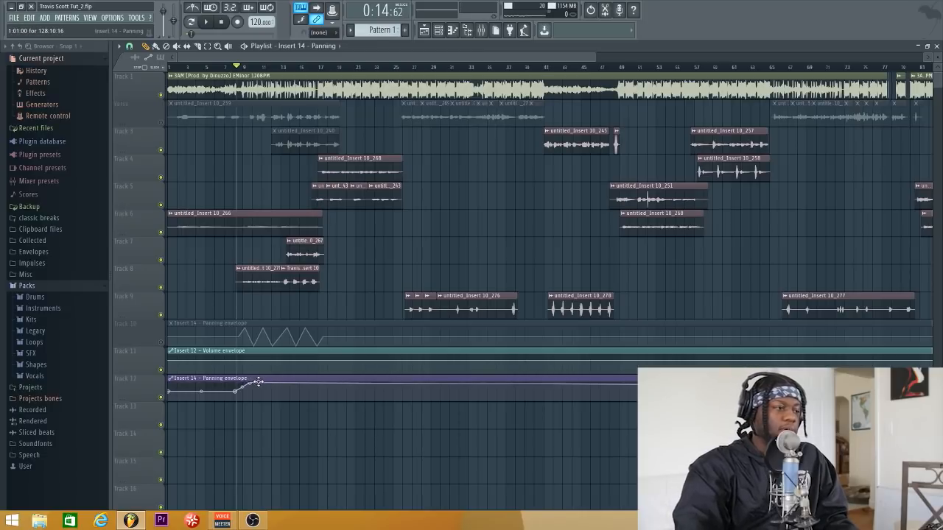
Drop the new Insert 14 panning envelope to its lowest level around bar 10 and audition the pan swing
left_click_drag(261, 383, 259, 402)
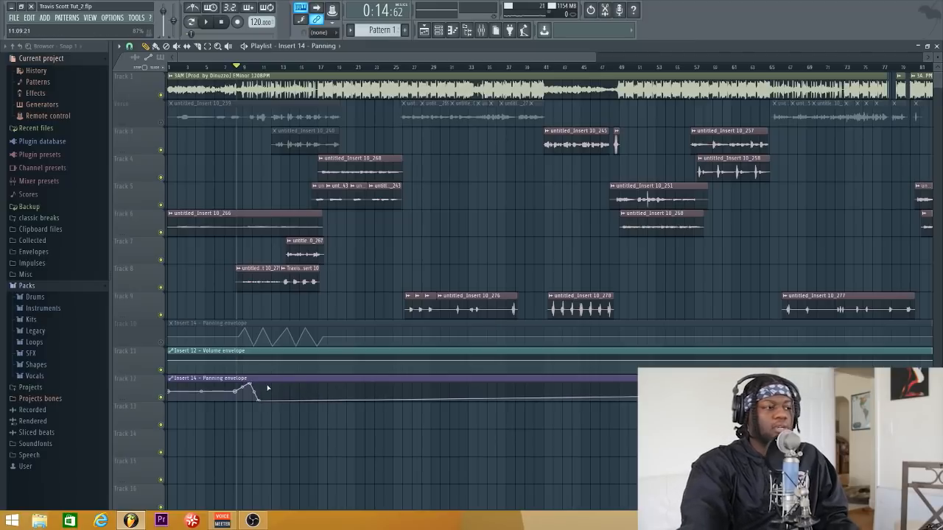
key("space")
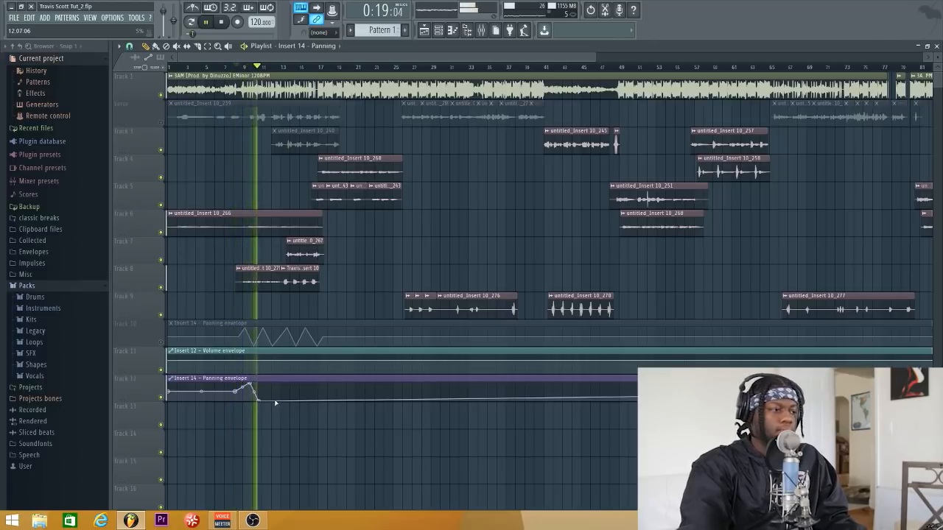
key("space")
Add alternating high and low points to the Track 12 panning envelope up to around bar 16, forming a zigzag during playback
left_click_drag(272, 401, 299, 406)
key("space")
right_click(287, 383)
right_click(298, 402)
right_click(306, 384)
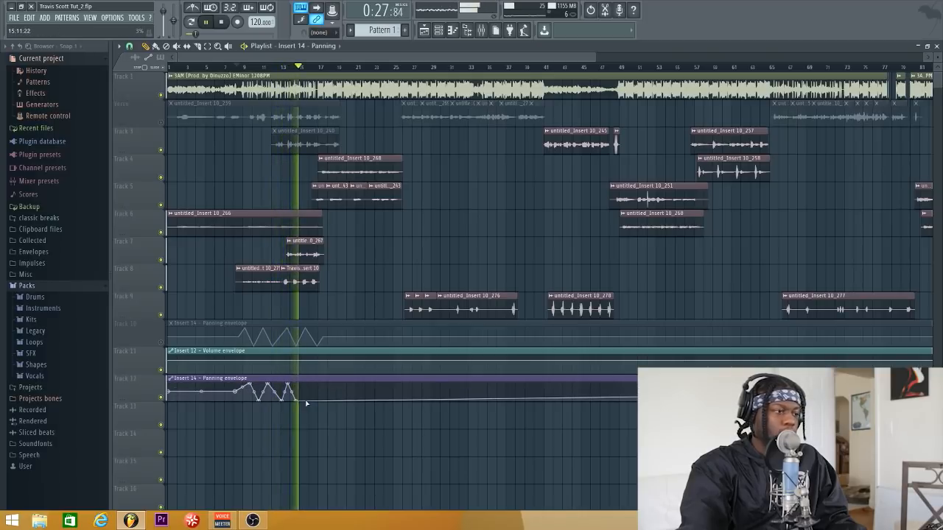
right_click(309, 398)
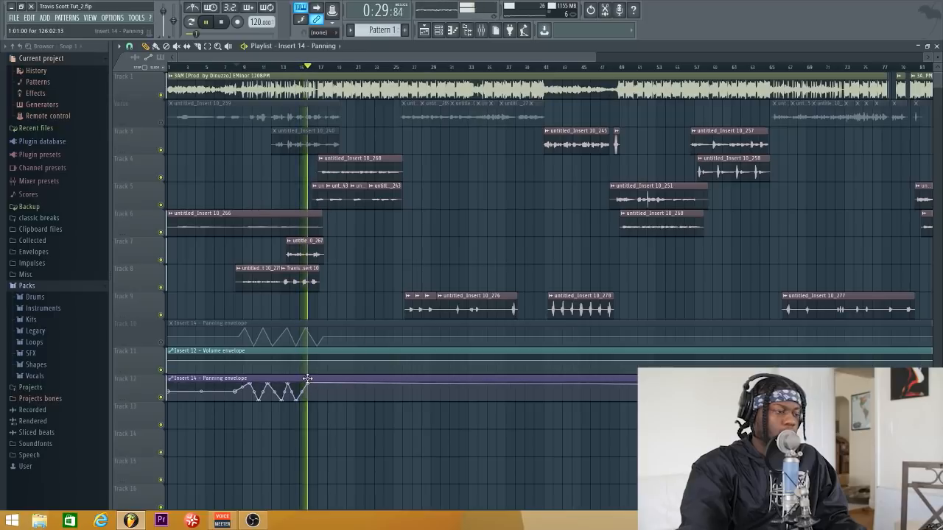
Bring the panning envelope back to about centre at the end of bar 16 and audition the panned vocals from bar 8
key("space")
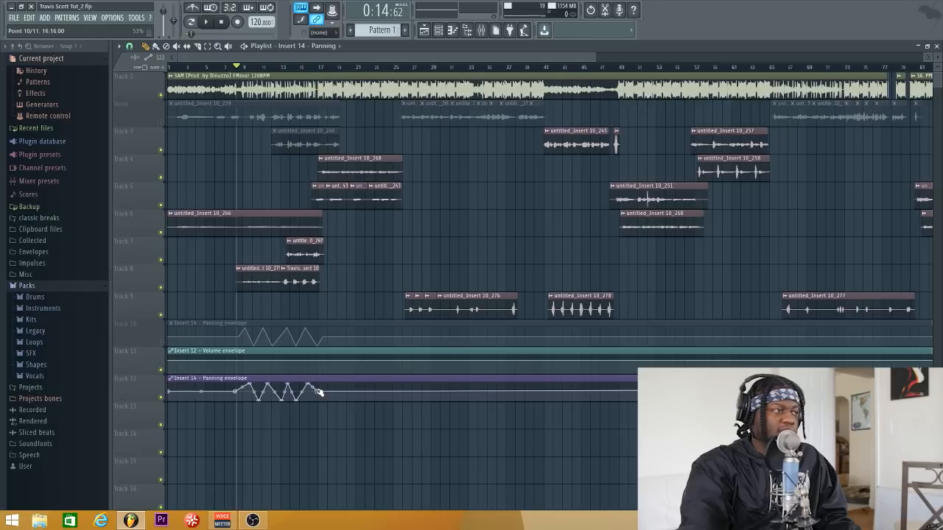
left_click_drag(318, 392, 318, 393)
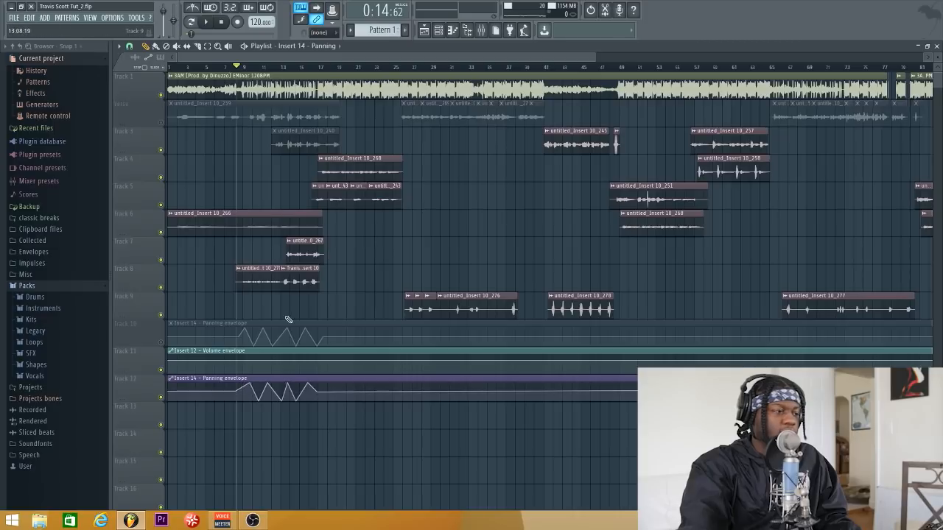
key("space")
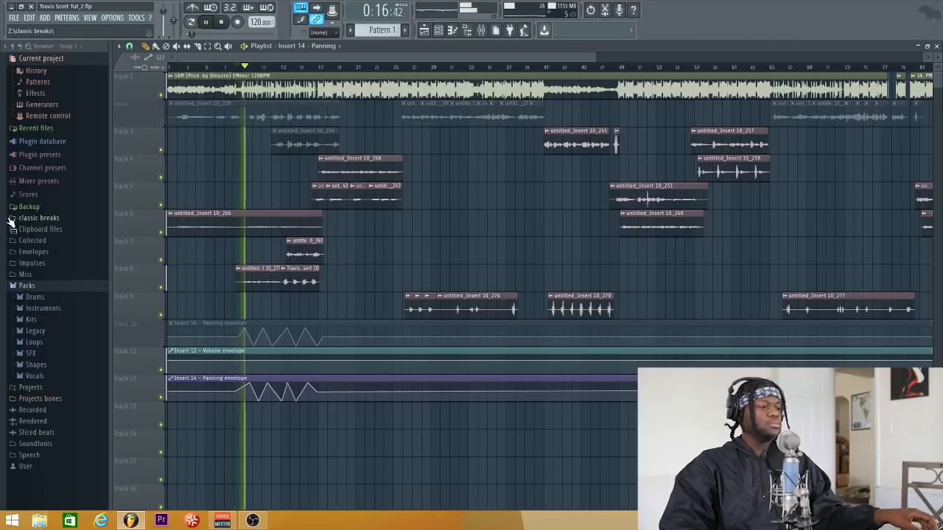